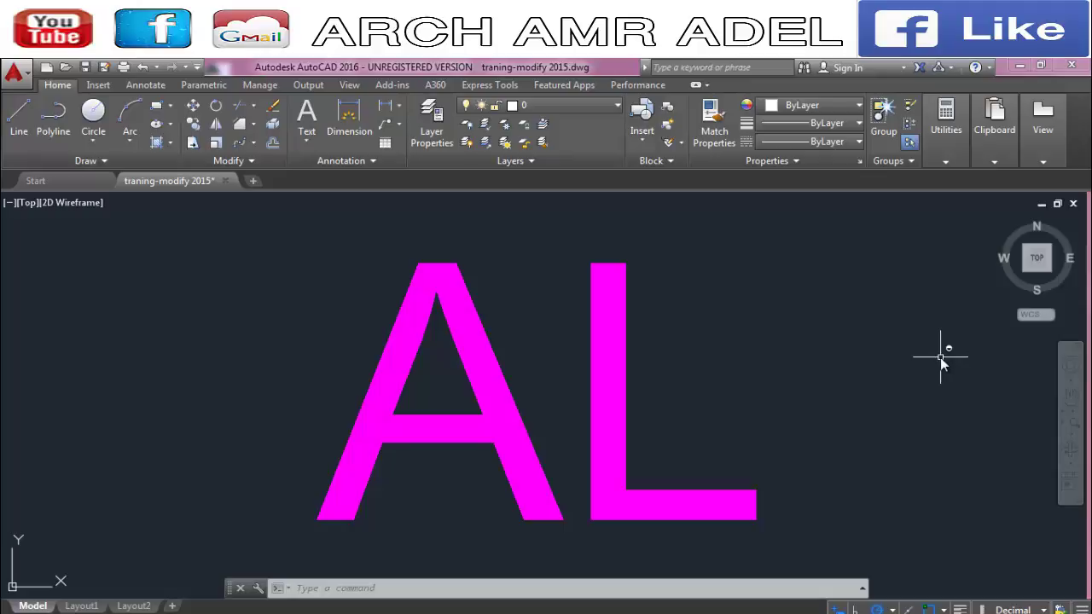
Expand the Modify panel and zoom in on the AL panel's magenta rectangle and diagonal line.
{"action": "left_click", "coordinate": [261, 160]}
{"action": "scroll", "coordinate": [713, 292], "scroll_direction": "down", "scroll_amount": 5}
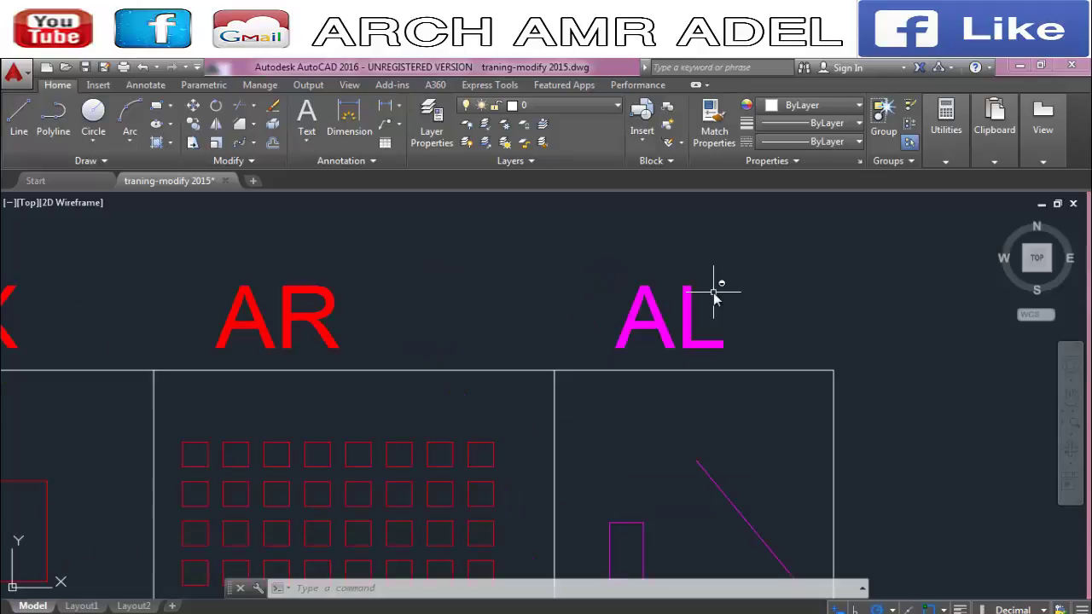
{"action": "scroll", "coordinate": [713, 293], "scroll_direction": "down", "scroll_amount": 4}
{"action": "scroll", "coordinate": [716, 456], "scroll_direction": "up", "scroll_amount": 2}
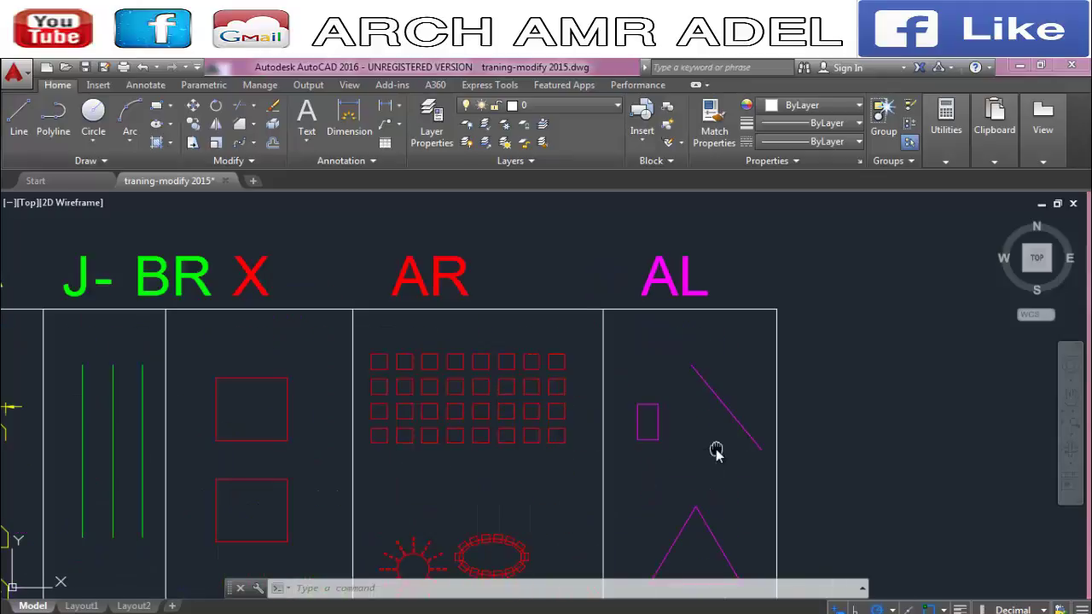
{"action": "middle_click_drag", "start_coordinate": [717, 452], "coordinate": [619, 444]}
{"action": "scroll", "coordinate": [619, 443], "scroll_direction": "up", "scroll_amount": 2}
{"action": "scroll", "coordinate": [618, 437], "scroll_direction": "up", "scroll_amount": 2}
{"action": "scroll", "coordinate": [530, 433], "scroll_direction": "down", "scroll_amount": 2}
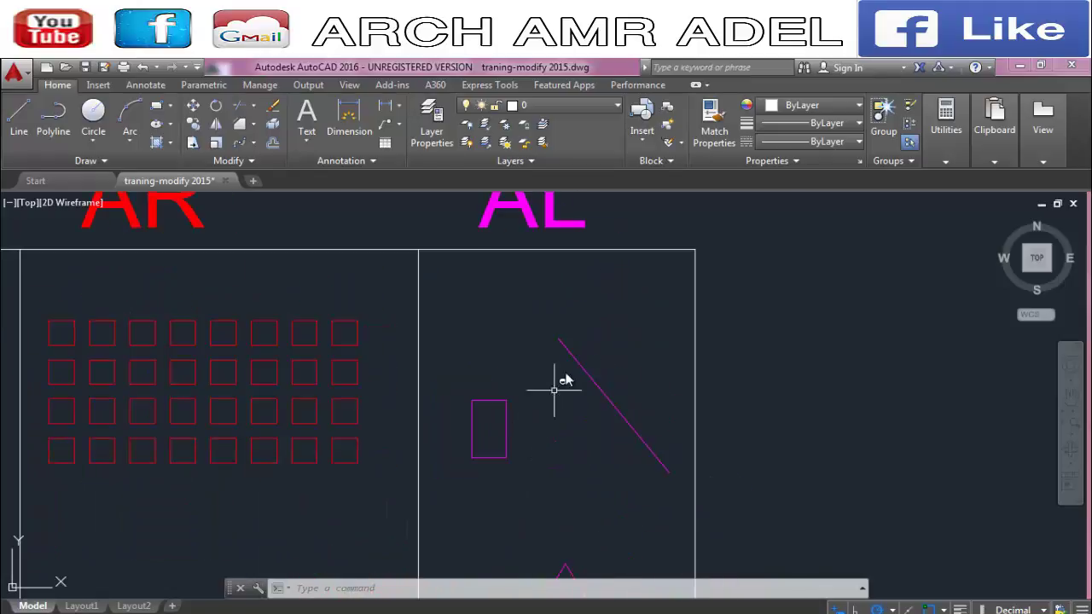
{"action": "scroll", "coordinate": [570, 363], "scroll_direction": "up", "scroll_amount": 2}
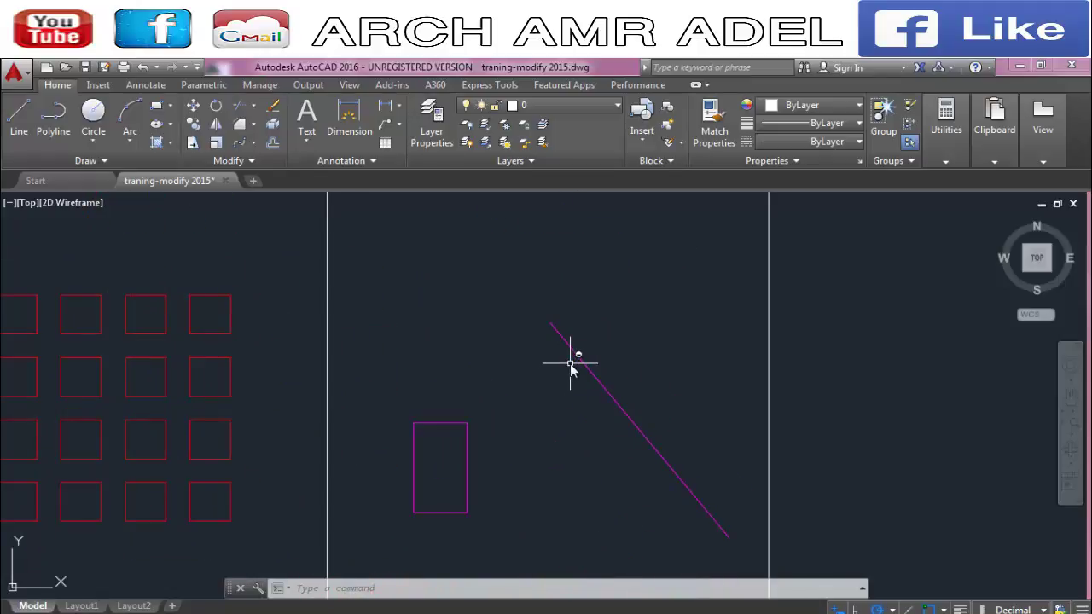
Move the rectangle so its top-right corner sits on the diagonal line's top end.
{"action": "type", "text": "M"}
{"action": "key", "text": "Return"}
{"action": "left_click", "coordinate": [478, 403]}
{"action": "left_click", "coordinate": [438, 450]}
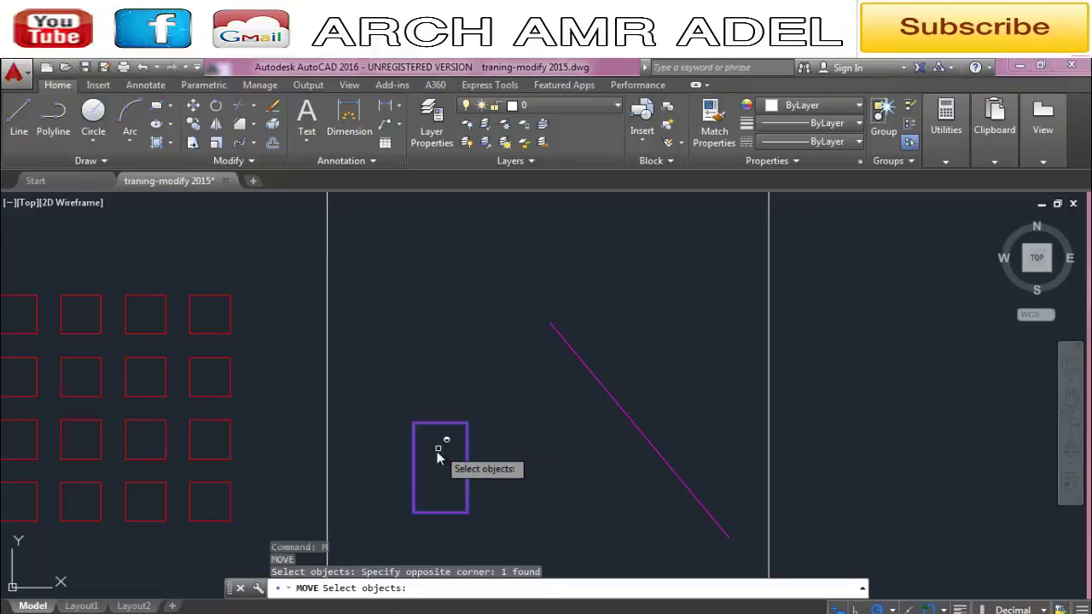
{"action": "key", "text": "Return"}
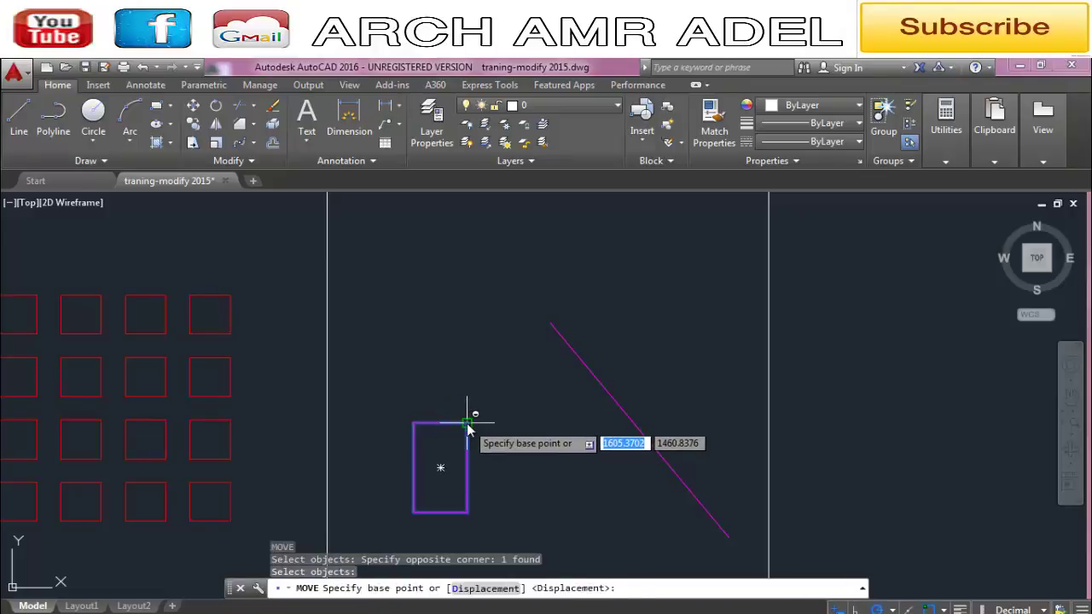
{"action": "left_click", "coordinate": [468, 421]}
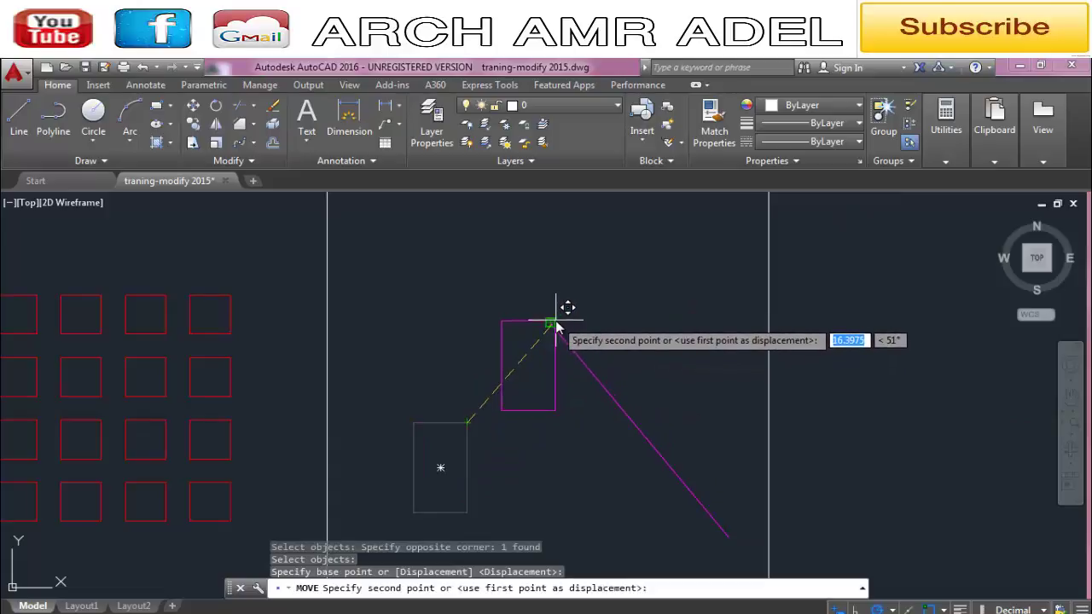
{"action": "left_click", "coordinate": [554, 323]}
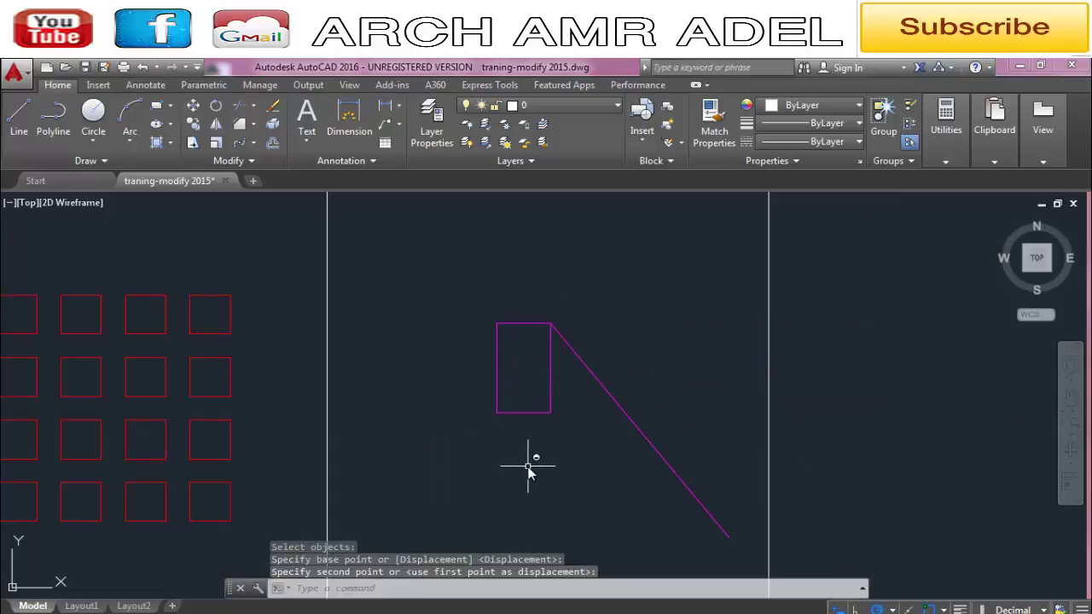
Rotate the rectangle by reference about that corner so its right side follows the line.
{"action": "type", "text": "Ro"}
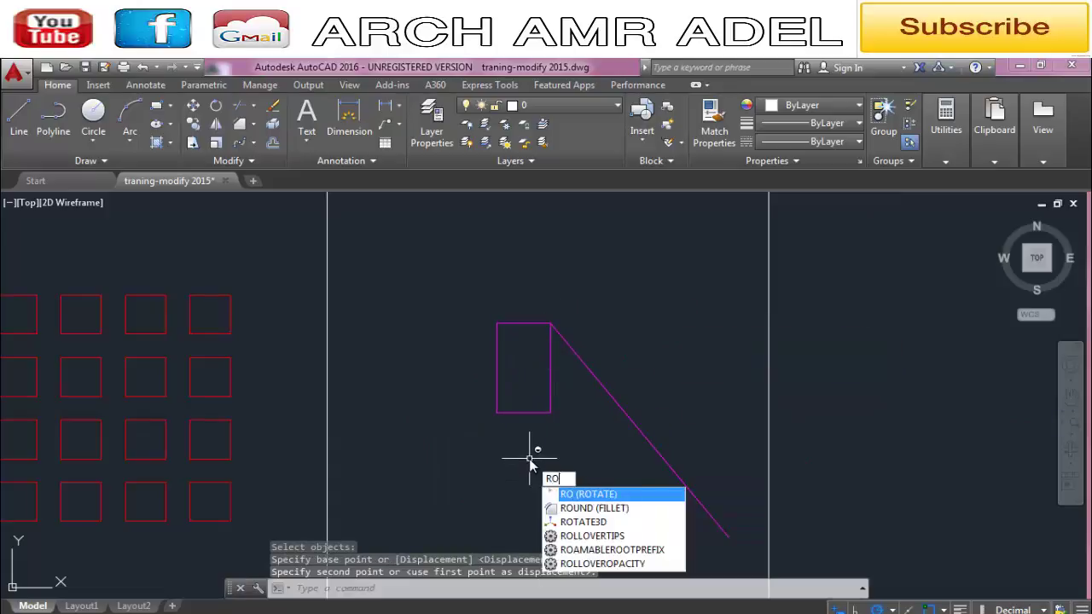
{"action": "key", "text": "Return"}
{"action": "left_click", "coordinate": [572, 402]}
{"action": "left_click", "coordinate": [507, 452]}
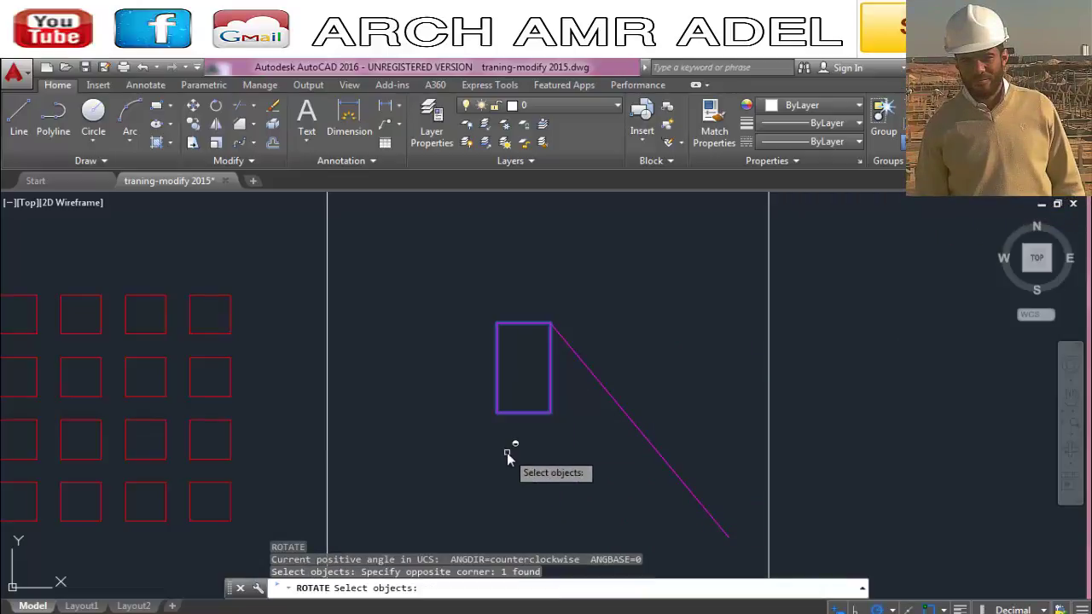
{"action": "key", "text": "Return"}
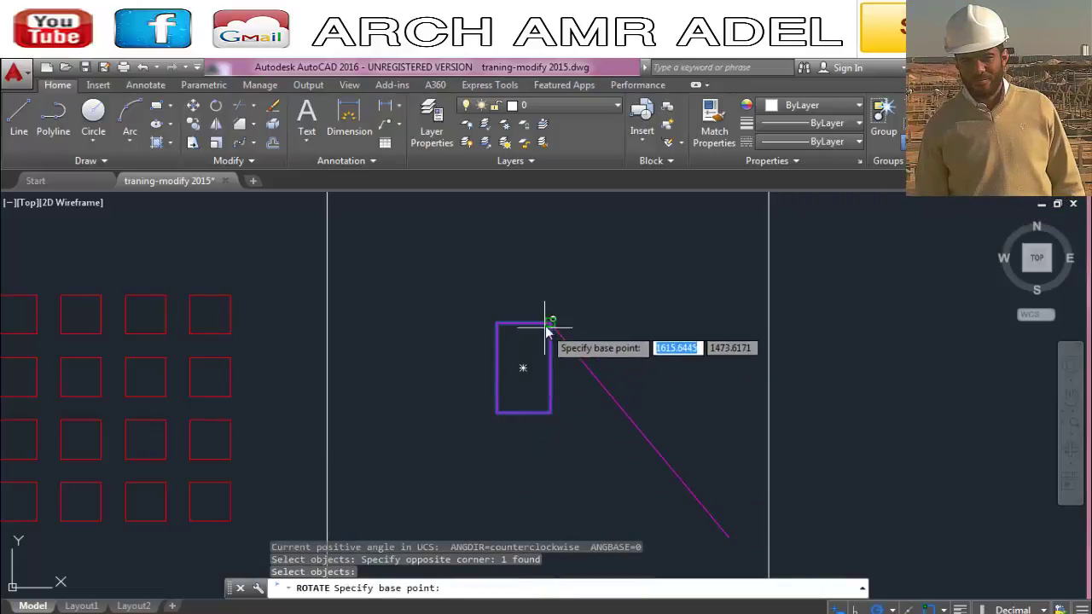
{"action": "left_click", "coordinate": [550, 323]}
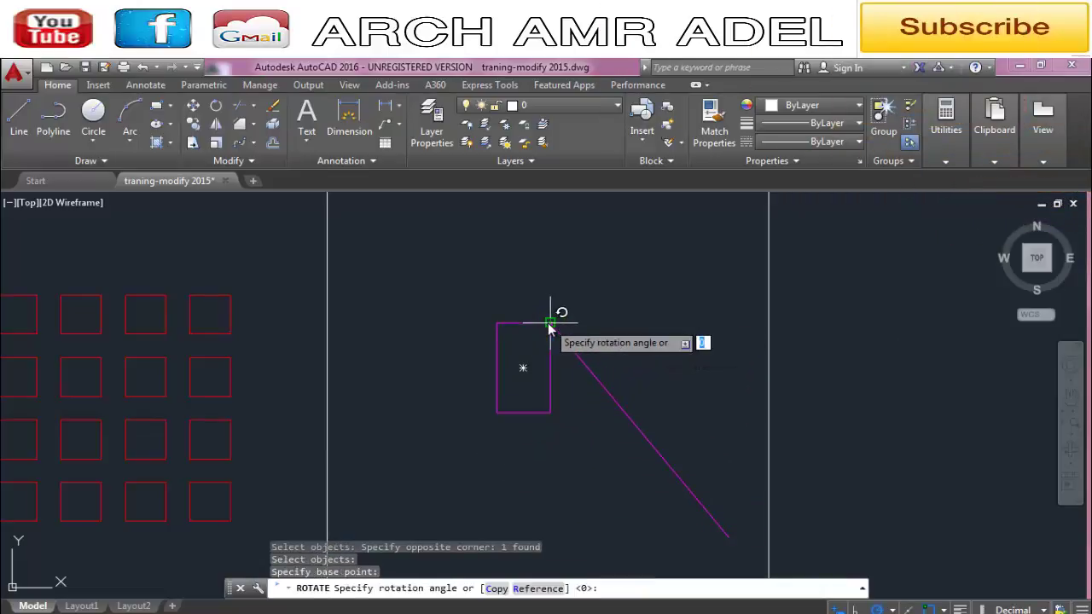
{"action": "left_click", "coordinate": [528, 591]}
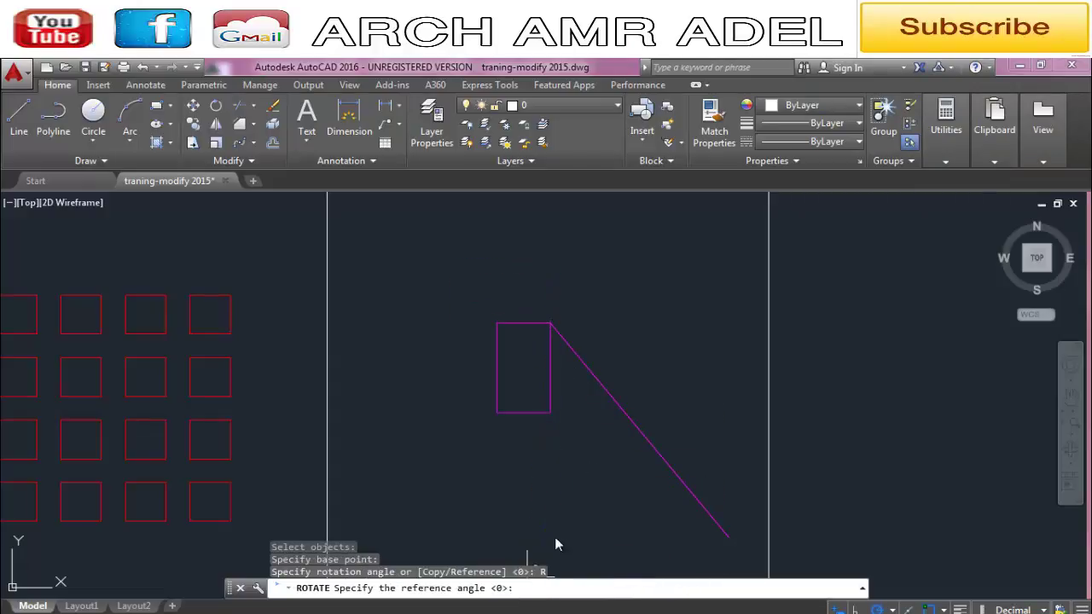
{"action": "left_click", "coordinate": [551, 324]}
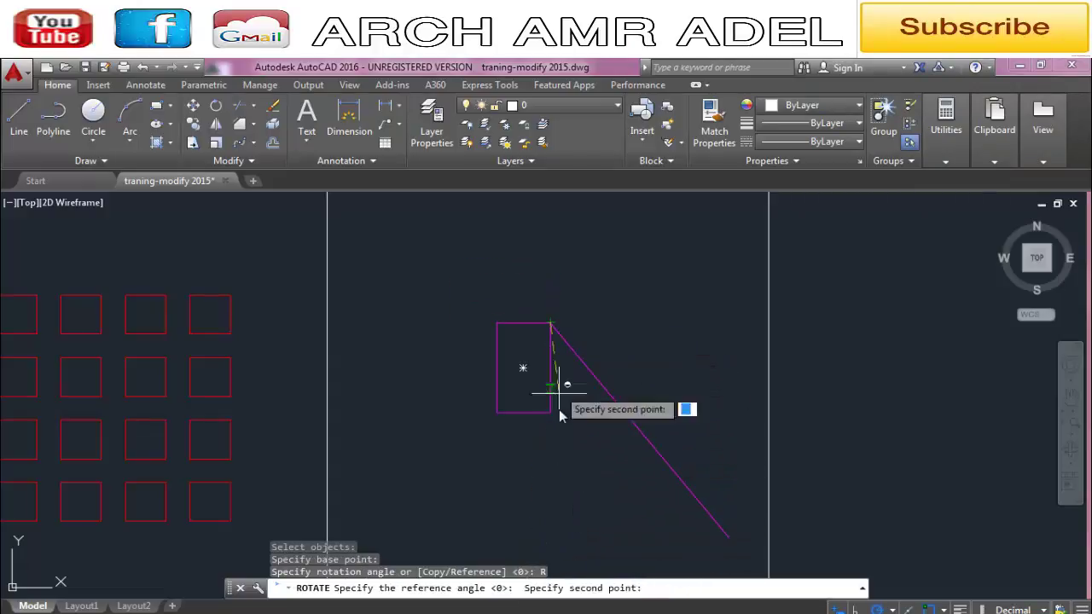
{"action": "left_click", "coordinate": [551, 412]}
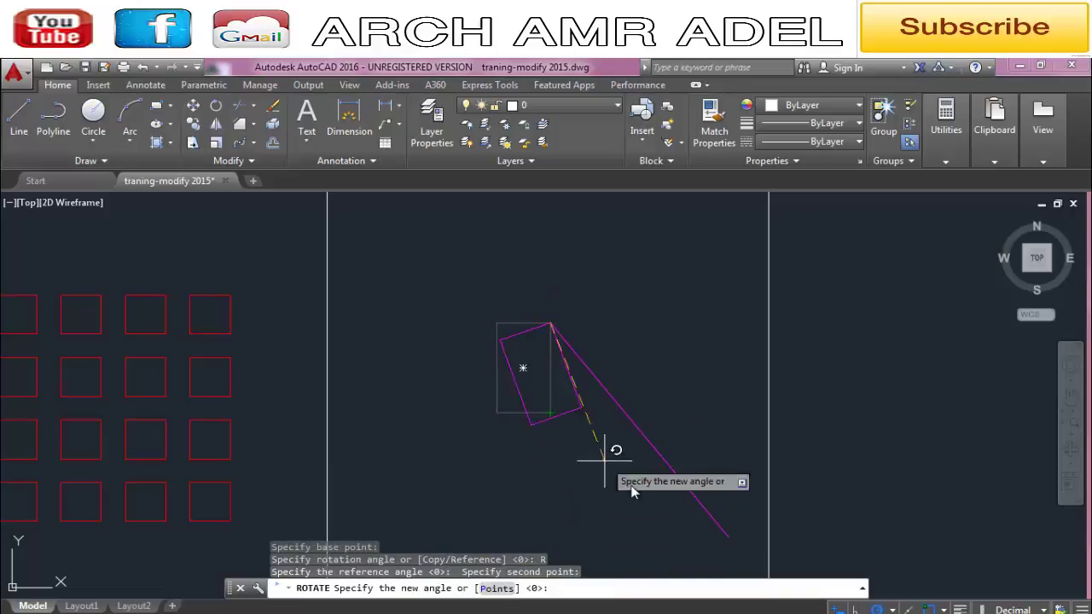
{"action": "left_click", "coordinate": [722, 528]}
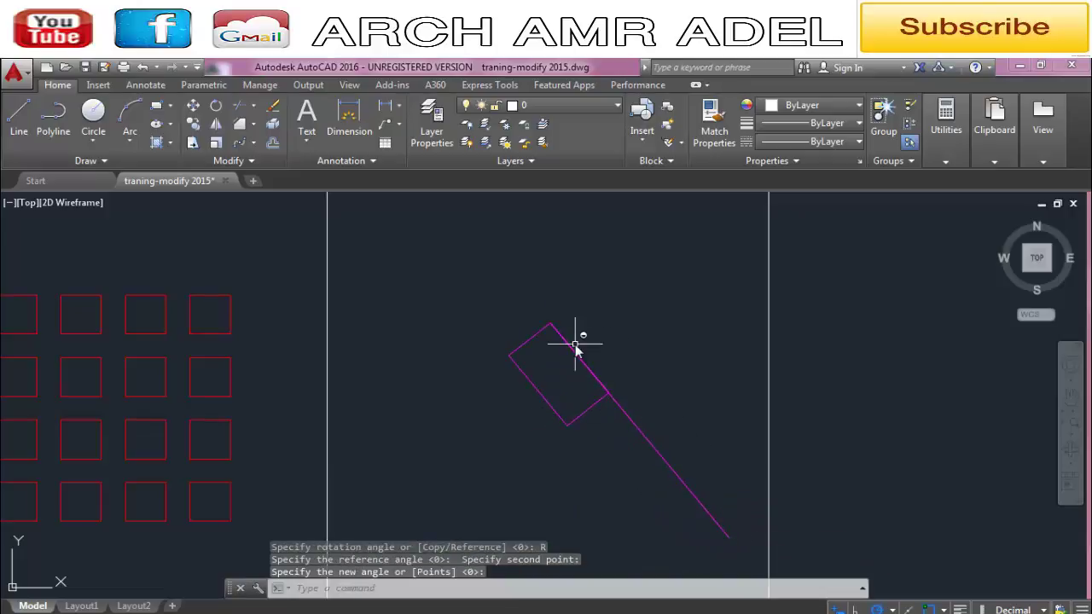
{"action": "type", "text": "sc"}
{"action": "key", "text": "Return"}
Scale the rectangle by reference so its side stretches to the line's lower end.
{"action": "left_click", "coordinate": [558, 384]}
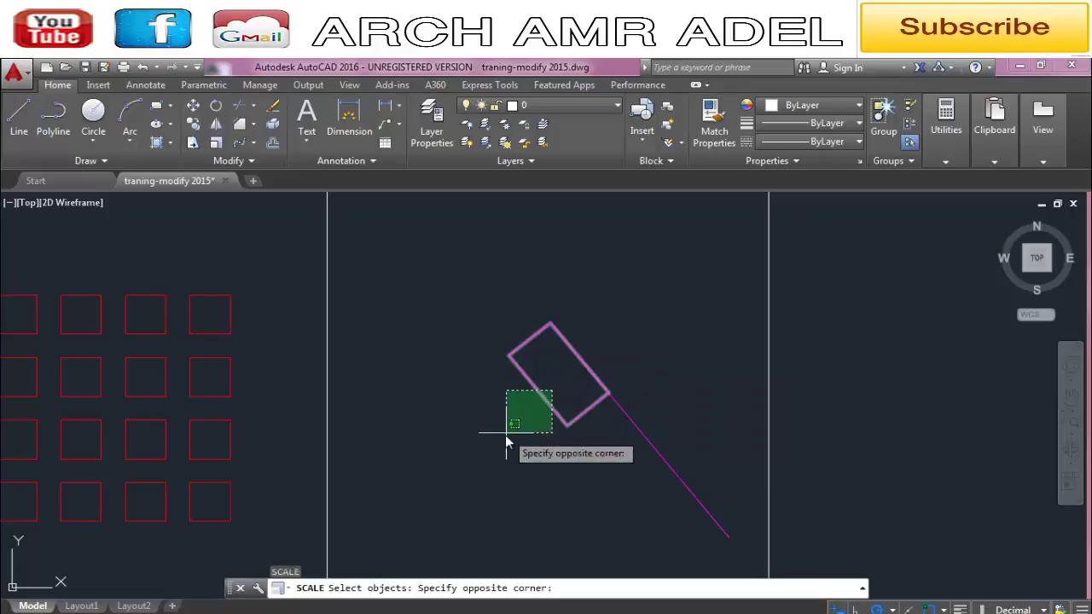
{"action": "left_click", "coordinate": [502, 442]}
{"action": "key", "text": "Return"}
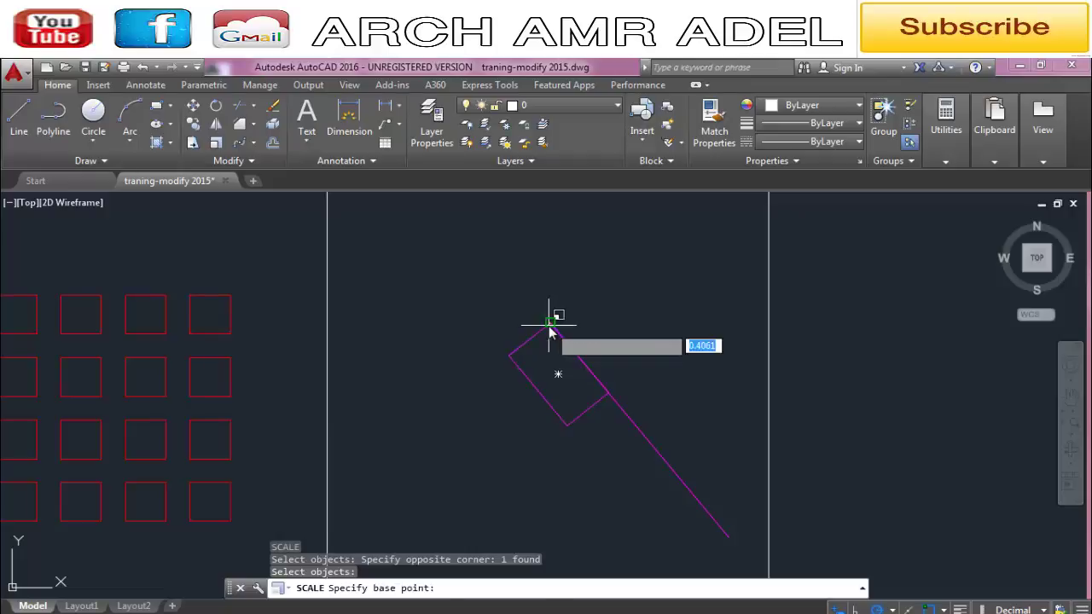
{"action": "left_click", "coordinate": [550, 324]}
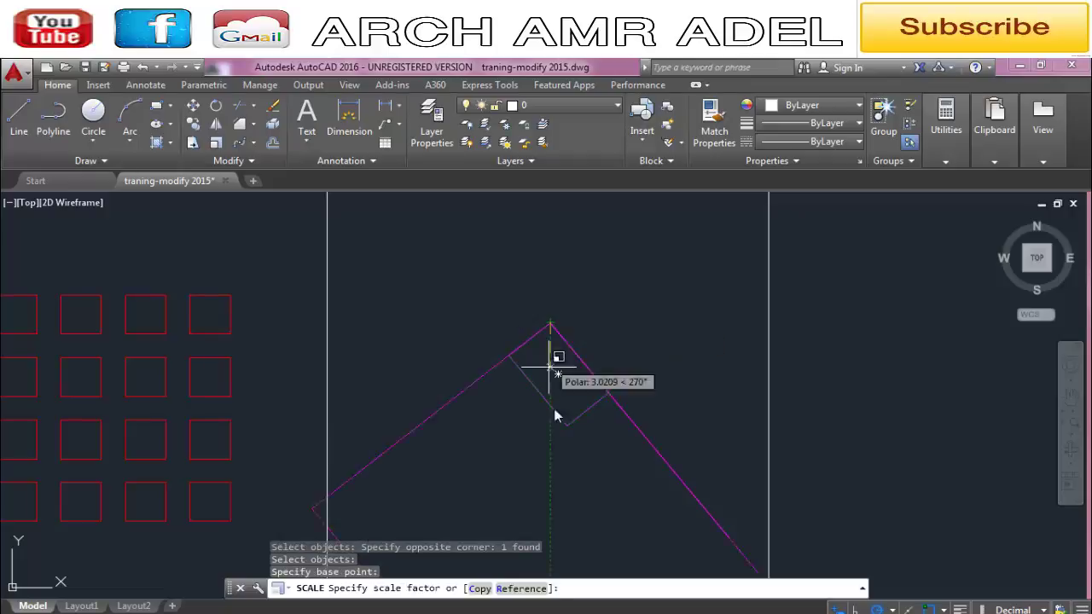
{"action": "left_click", "coordinate": [512, 589]}
{"action": "left_click", "coordinate": [550, 324]}
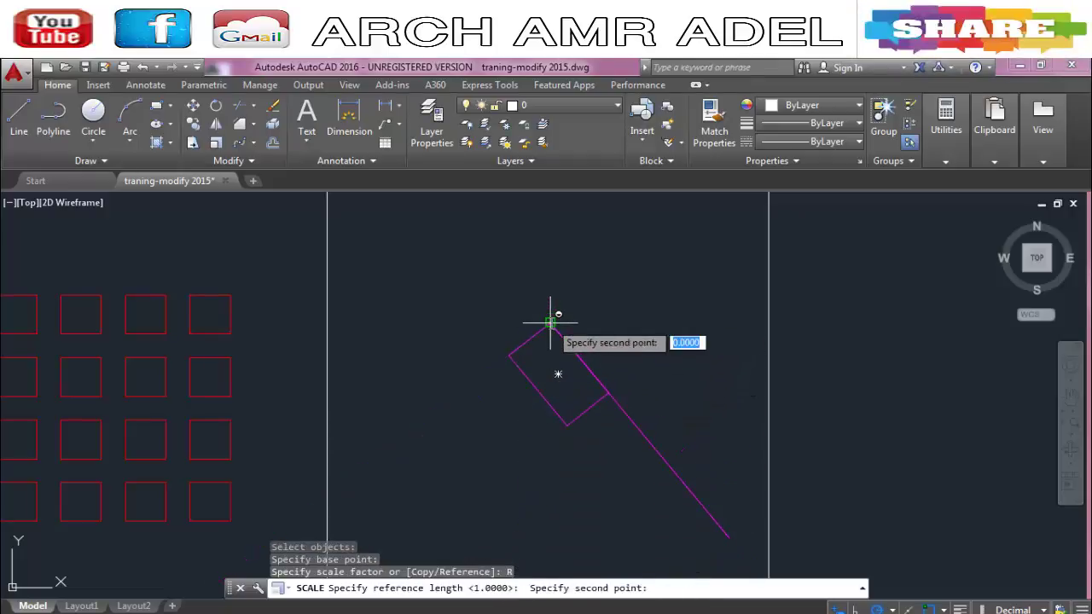
{"action": "left_click", "coordinate": [607, 393]}
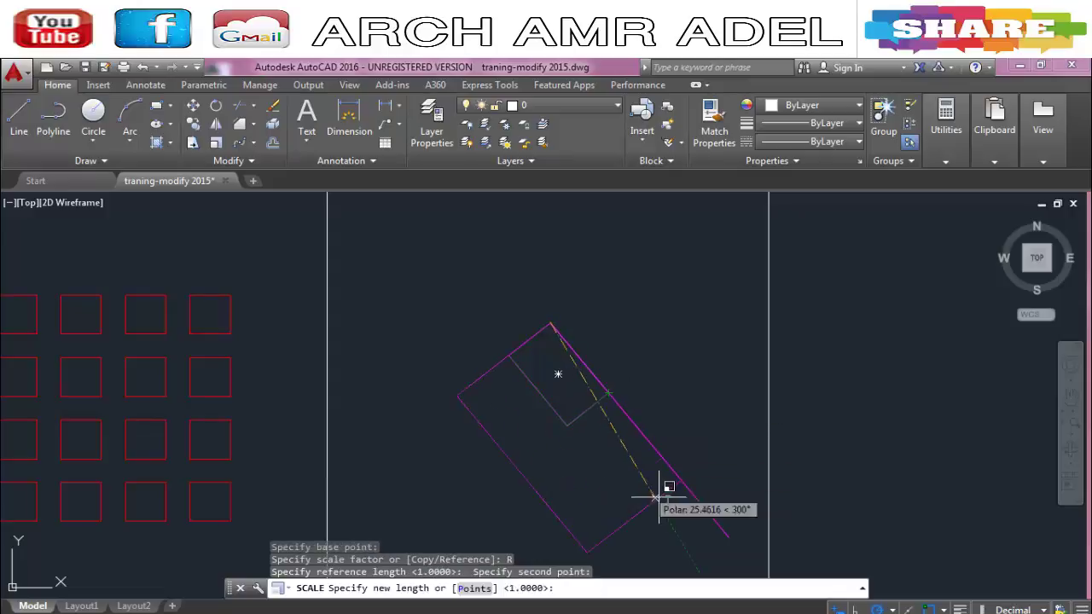
{"action": "left_click", "coordinate": [728, 537]}
{"action": "scroll", "coordinate": [637, 319], "scroll_direction": "down", "scroll_amount": 3}
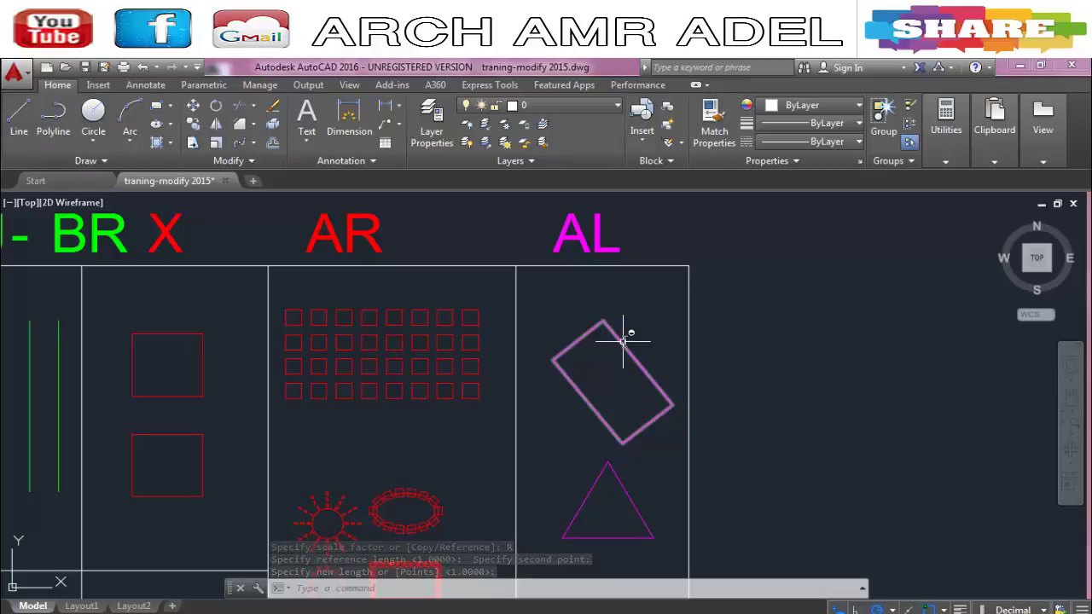
Undo the scale, rotation and move, and bring the AL panel heading back into view.
{"action": "key", "text": "ctrl+z"}
{"action": "key", "text": "ctrl+z"}
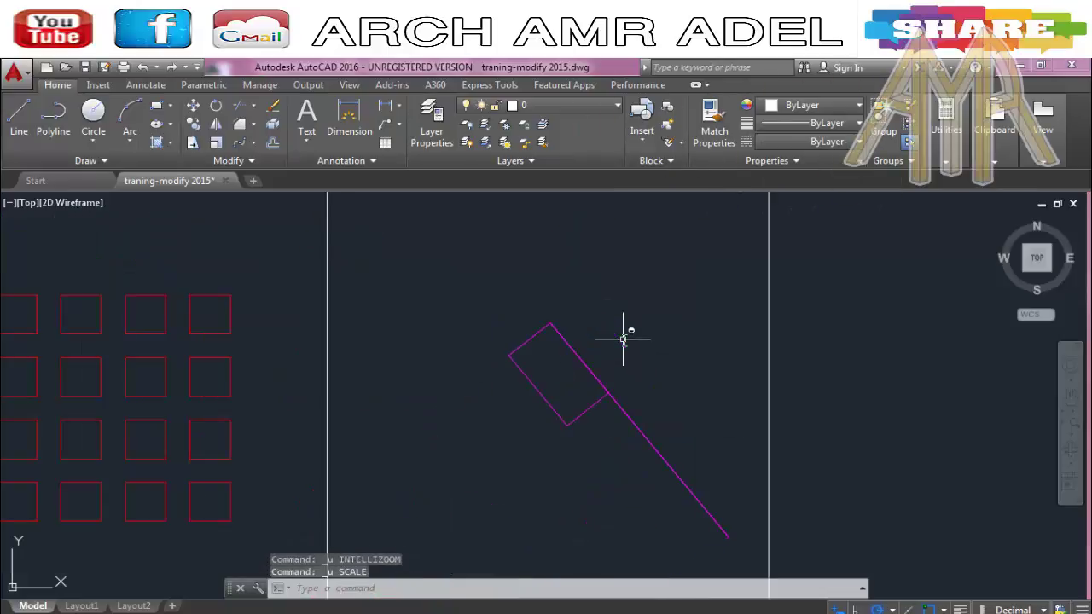
{"action": "key", "text": "ctrl+z"}
{"action": "scroll", "coordinate": [623, 338], "scroll_direction": "down", "scroll_amount": 2}
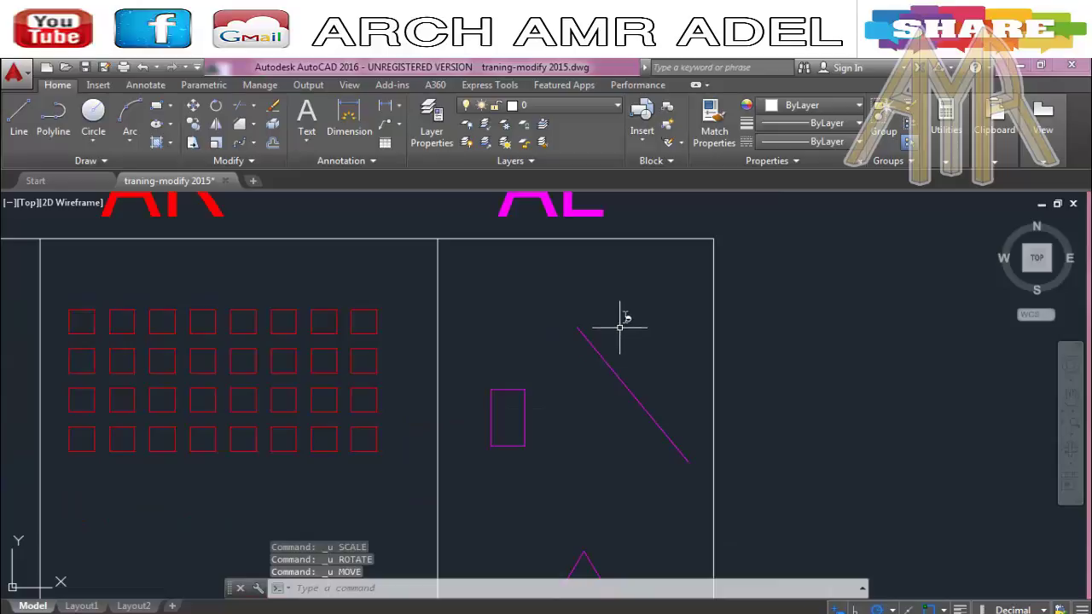
{"action": "middle_click_drag", "start_coordinate": [621, 327], "coordinate": [612, 368]}
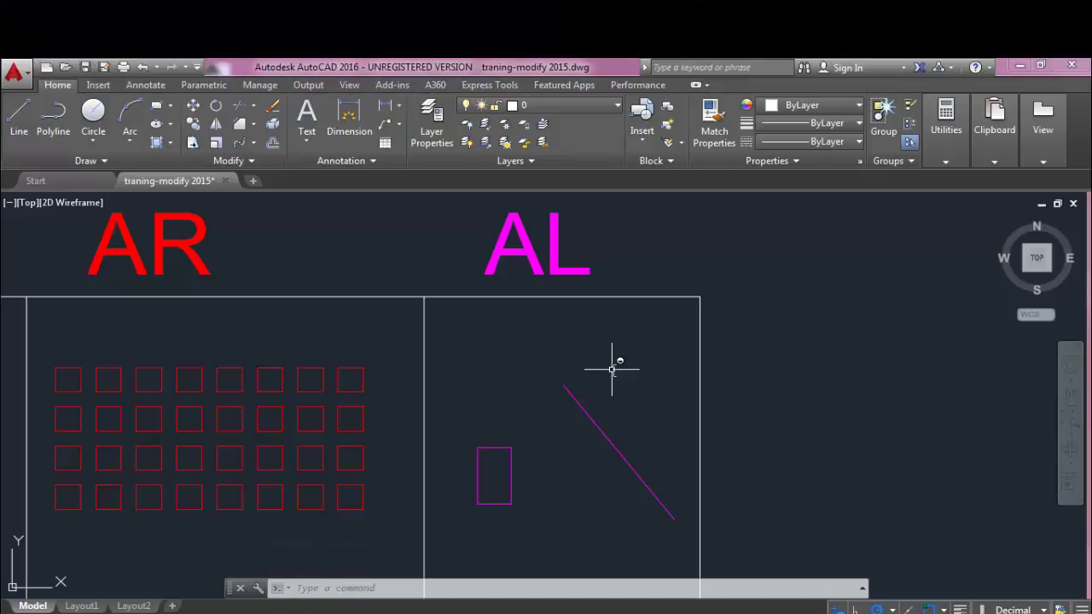
ALIGN the rectangle's right corners to the line's two endpoints, with scaling set to Yes.
{"action": "type", "text": "A"}
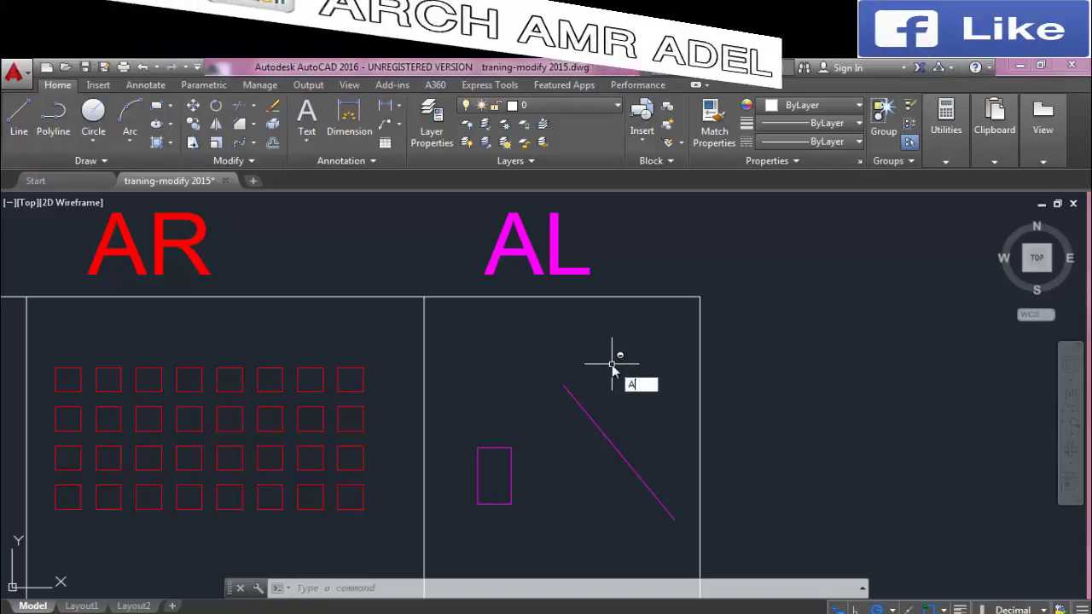
{"action": "type", "text": "L"}
{"action": "key", "text": "Return"}
{"action": "left_click", "coordinate": [538, 425]}
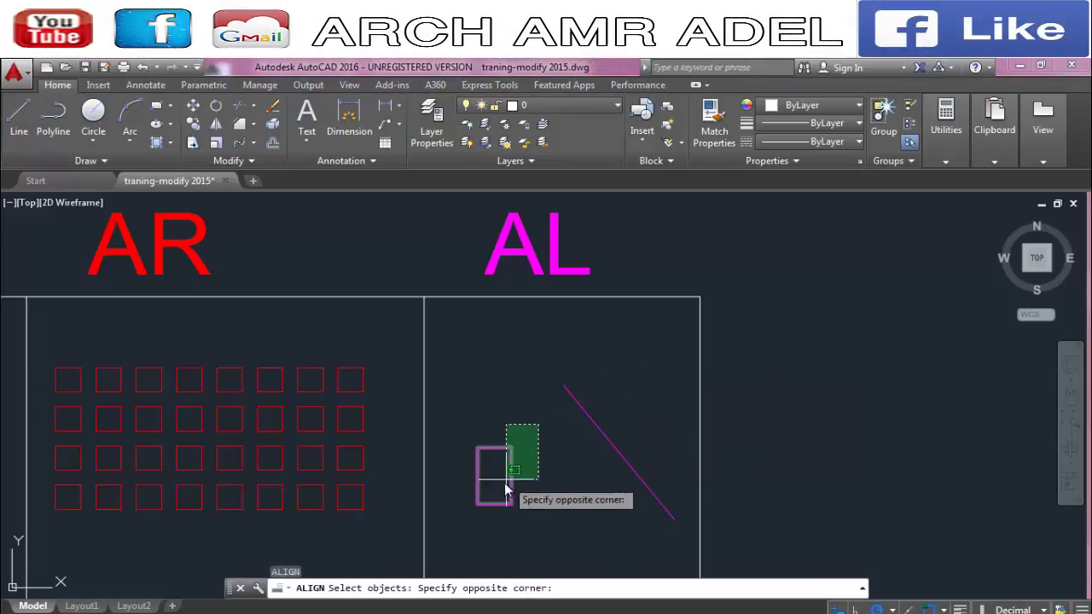
{"action": "left_click", "coordinate": [465, 515]}
{"action": "key", "text": "Return"}
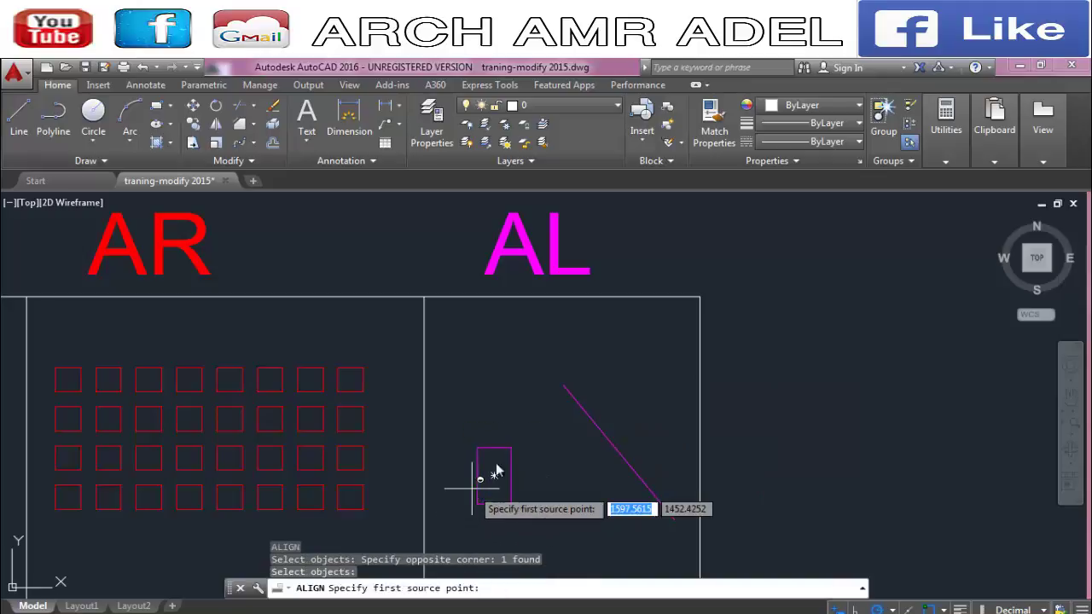
{"action": "left_click", "coordinate": [511, 446]}
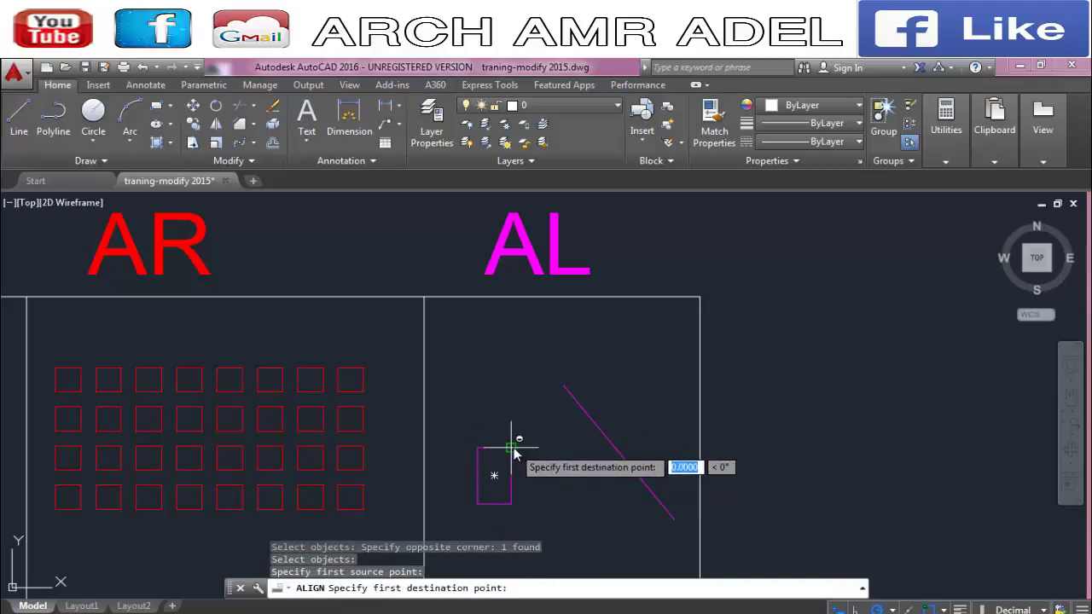
{"action": "left_click", "coordinate": [563, 385]}
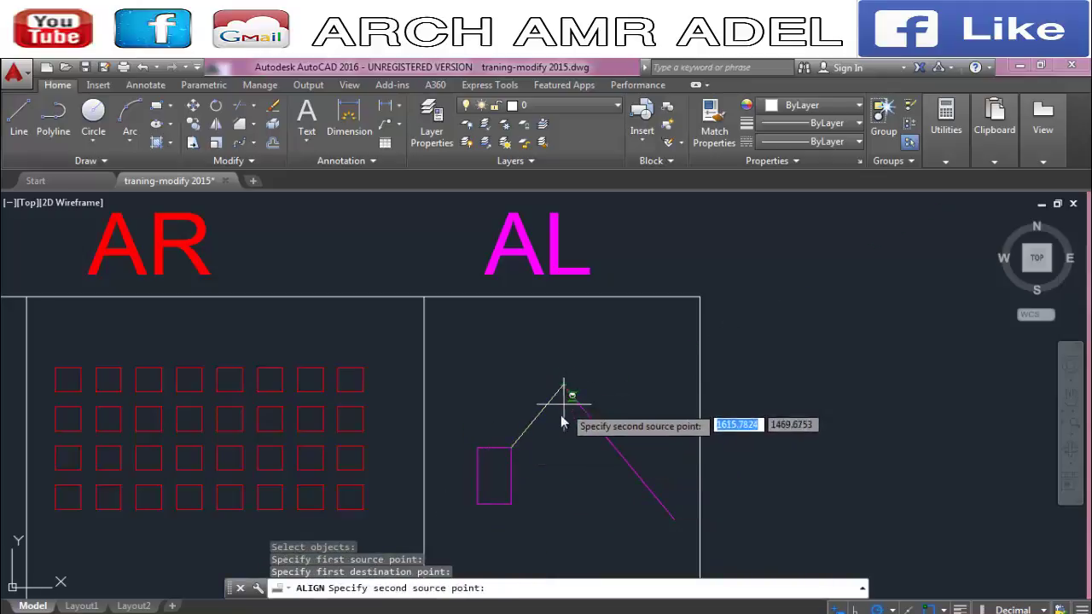
{"action": "left_click", "coordinate": [512, 503]}
{"action": "left_click", "coordinate": [674, 519]}
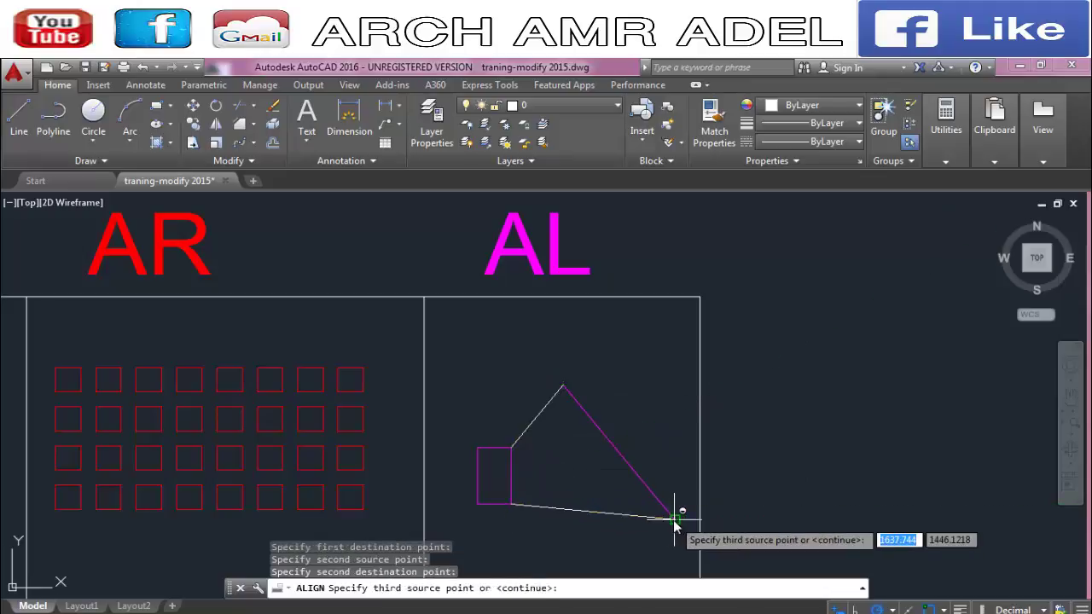
{"action": "key", "text": "Return"}
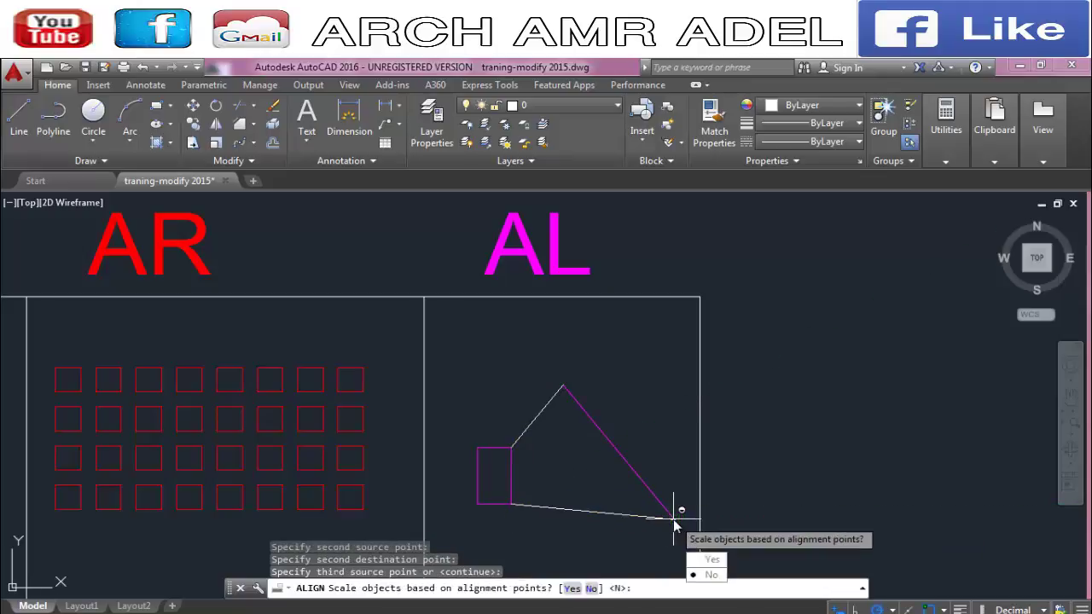
{"action": "left_click", "coordinate": [706, 562]}
{"action": "scroll", "coordinate": [613, 381], "scroll_direction": "down", "scroll_amount": 1}
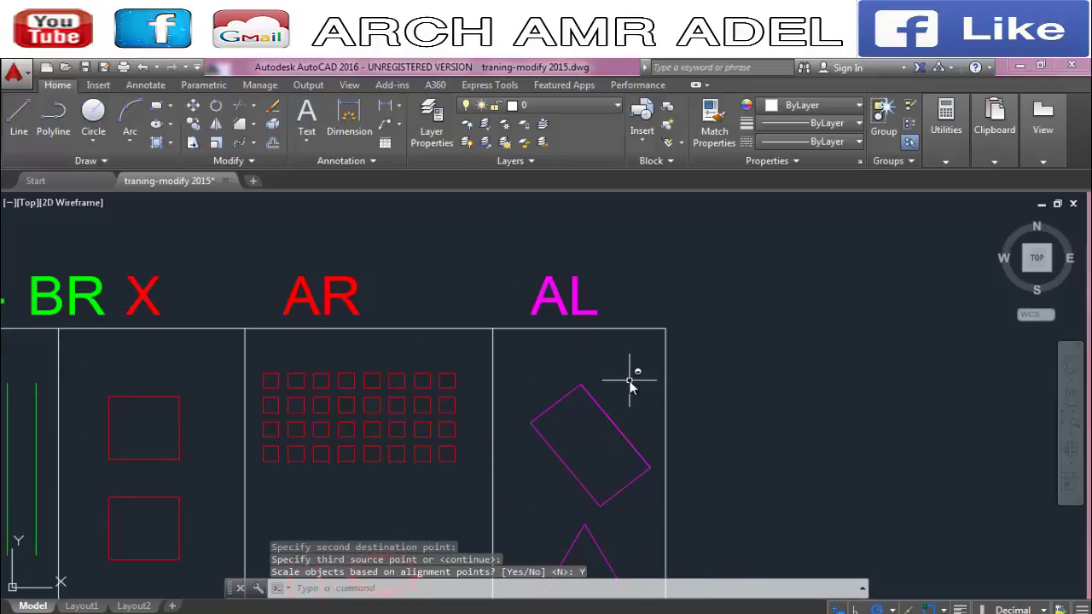
{"action": "scroll", "coordinate": [630, 373], "scroll_direction": "down", "scroll_amount": 2}
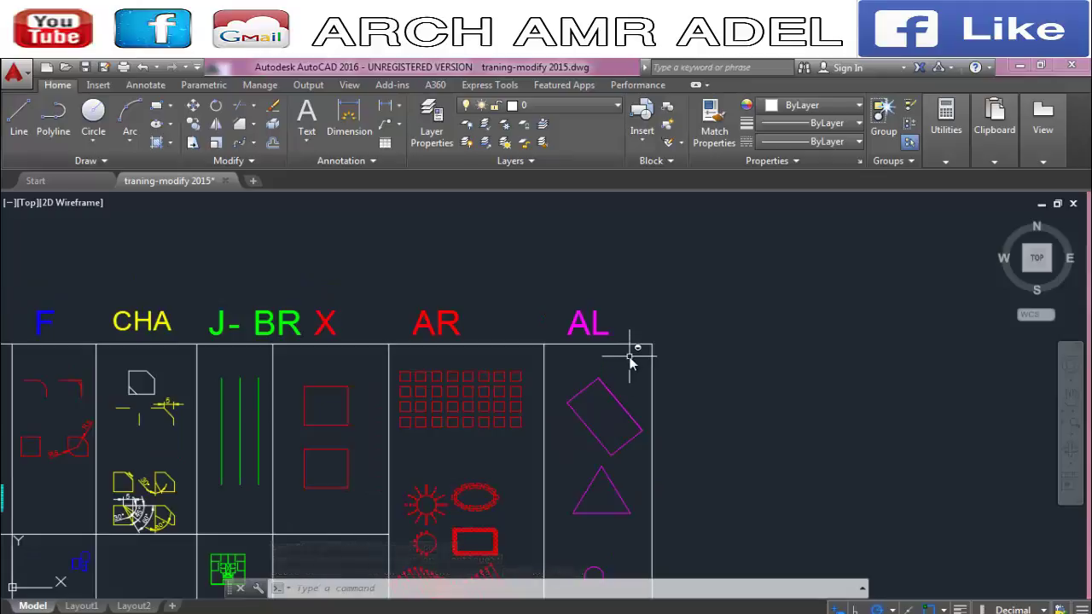
Undo the scaled alignment and select the rectangle for a new ALIGN.
{"action": "key", "text": "ctrl+z"}
{"action": "key", "text": "ctrl+z"}
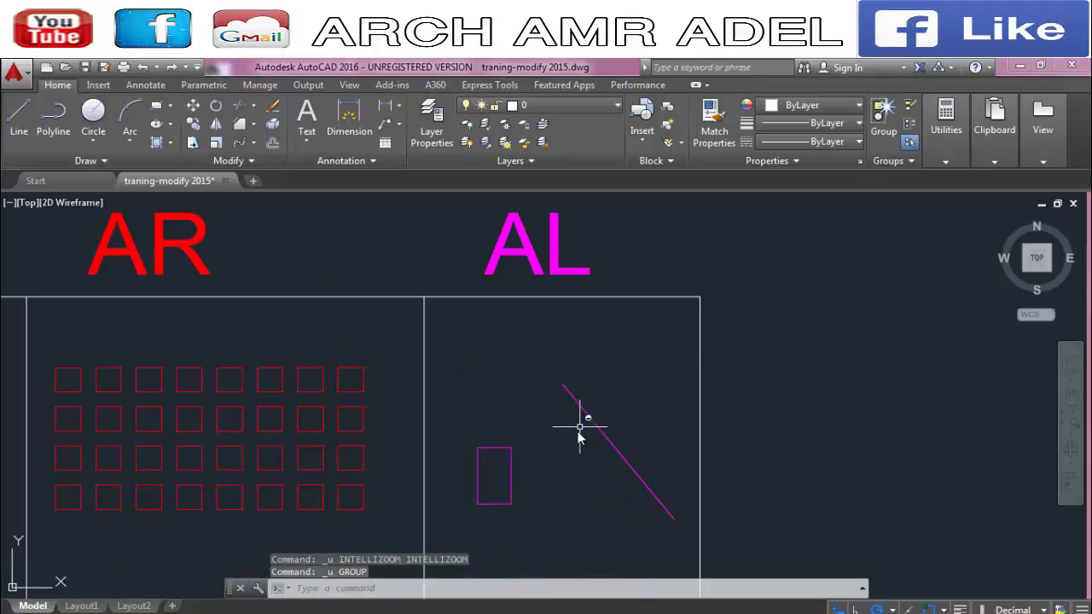
{"action": "scroll", "coordinate": [579, 428], "scroll_direction": "up", "scroll_amount": 2}
{"action": "type", "text": "al"}
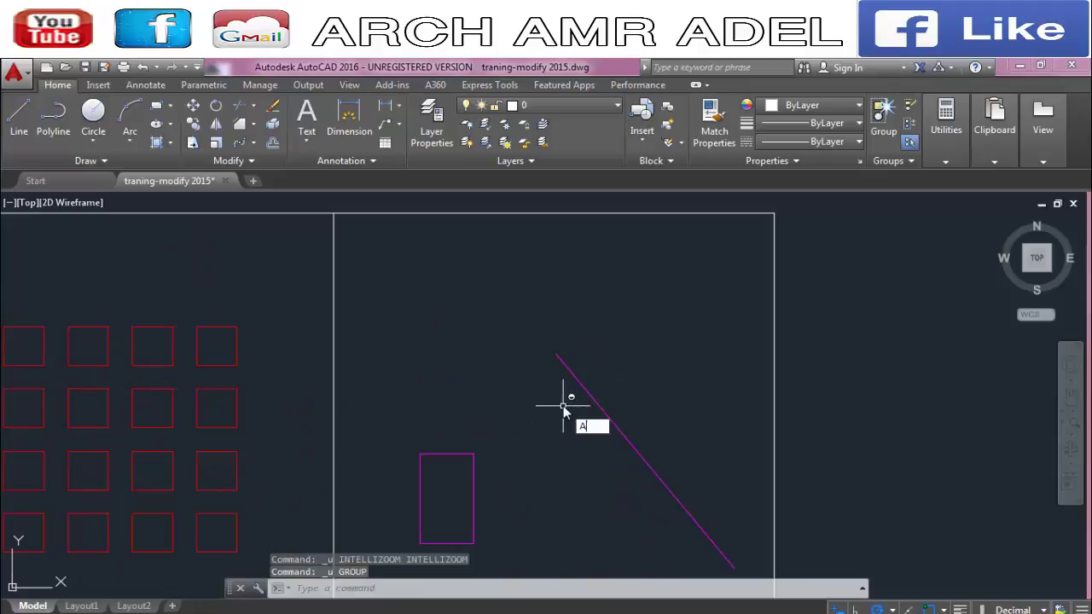
{"action": "key", "text": "Return"}
{"action": "left_click", "coordinate": [545, 410]}
{"action": "left_click", "coordinate": [431, 503]}
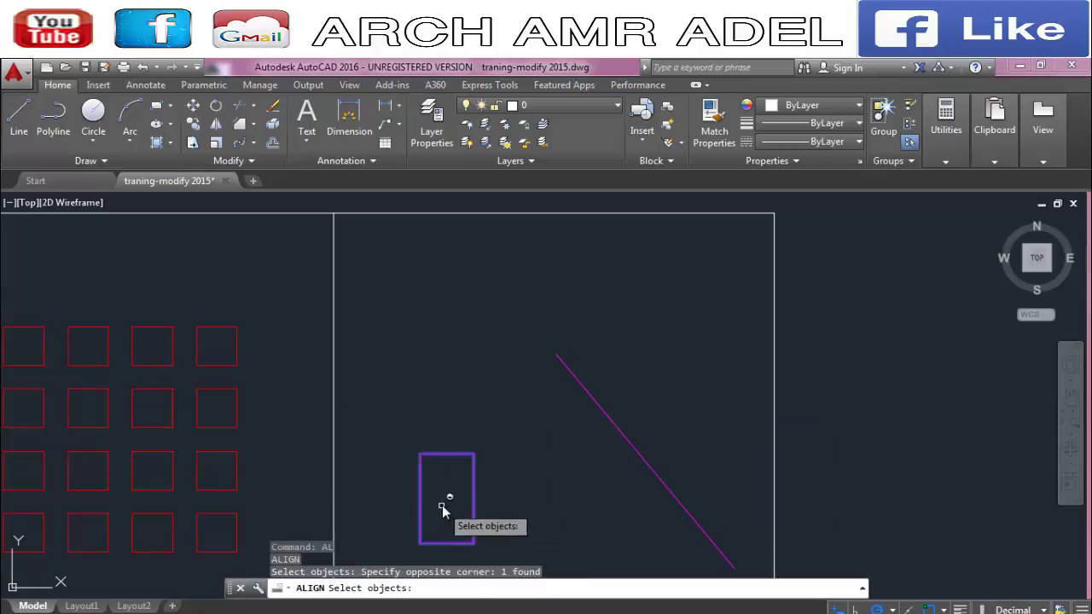
{"action": "key", "text": "Return"}
Map the rectangle's right corners onto the diagonal line, answering No to scaling.
{"action": "left_click", "coordinate": [473, 454]}
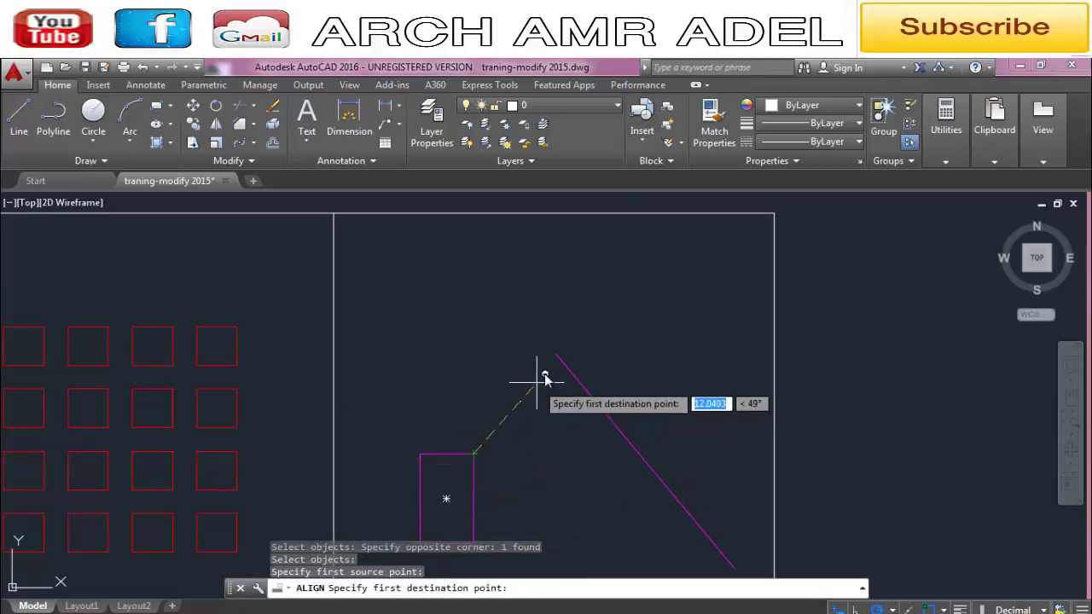
{"action": "left_click", "coordinate": [555, 353]}
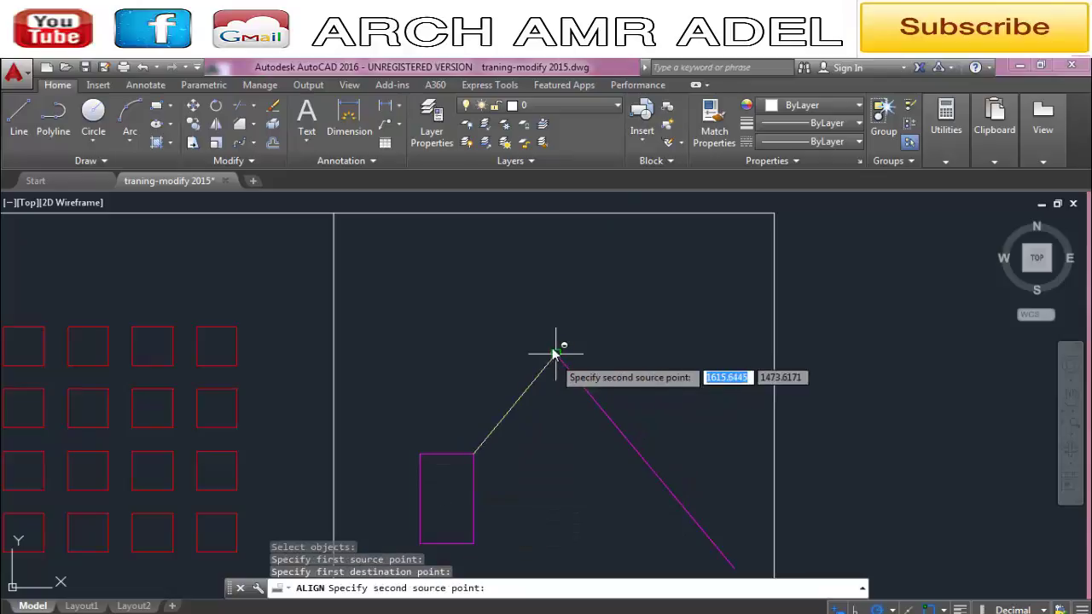
{"action": "scroll", "coordinate": [556, 350], "scroll_direction": "down", "scroll_amount": 2}
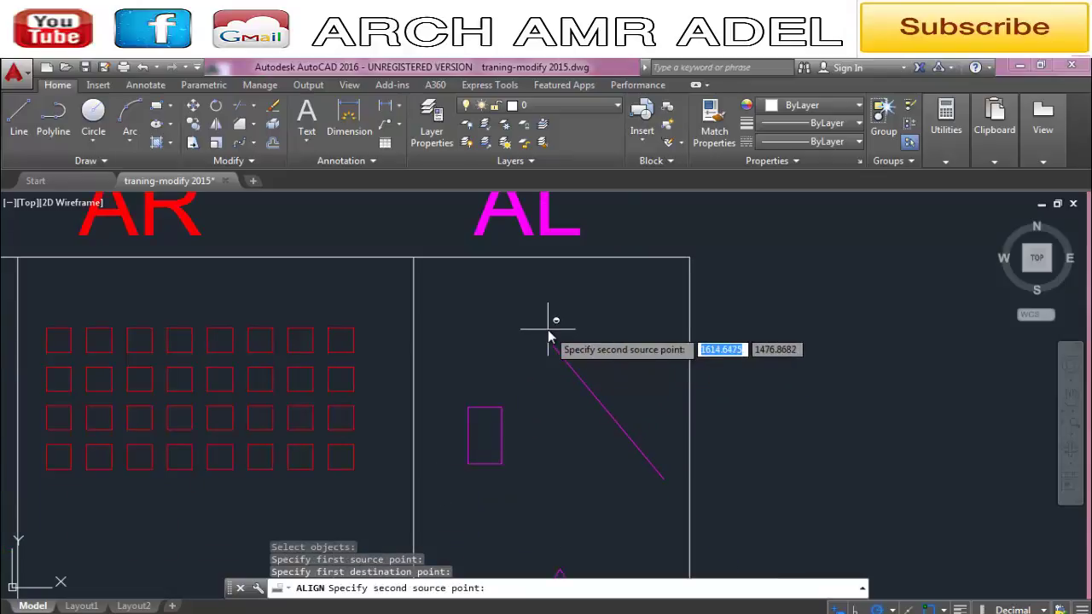
{"action": "left_click", "coordinate": [501, 463]}
{"action": "left_click", "coordinate": [650, 483]}
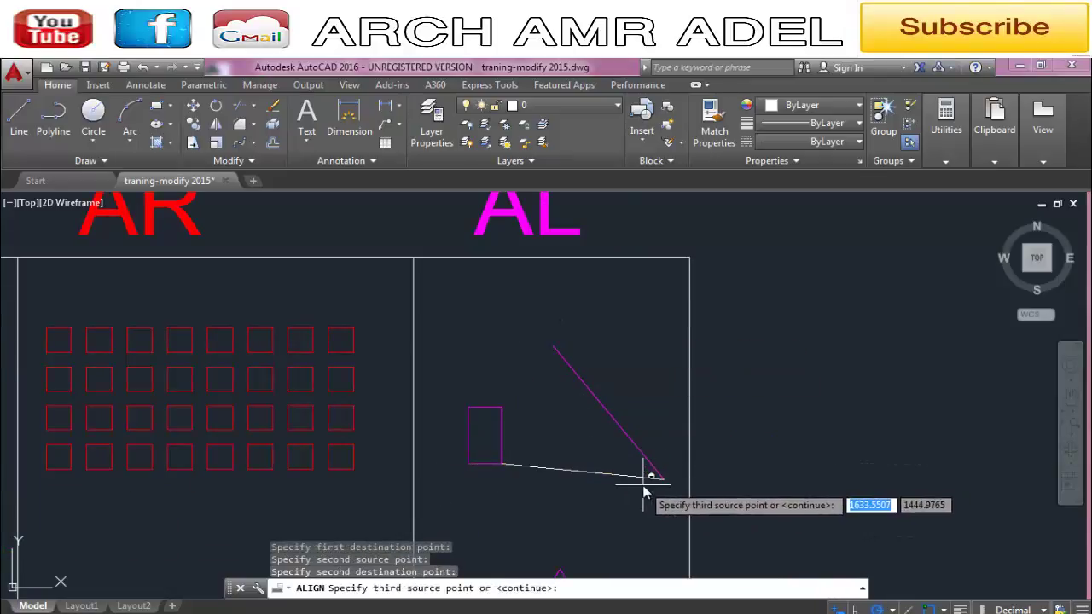
{"action": "key", "text": "Return"}
{"action": "left_click", "coordinate": [675, 542]}
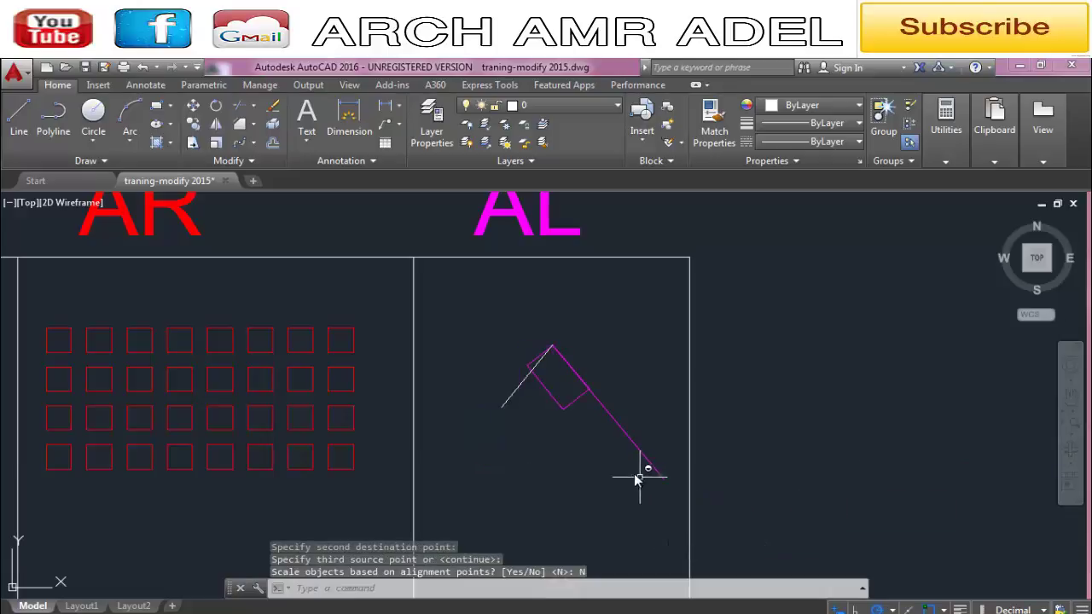
{"action": "scroll", "coordinate": [566, 367], "scroll_direction": "up", "scroll_amount": 2}
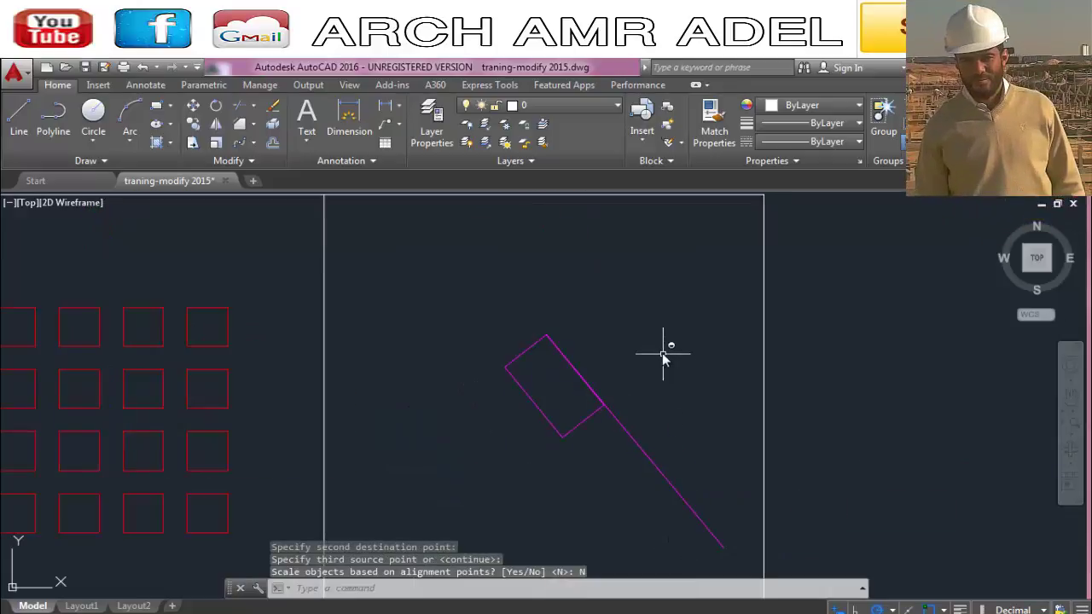
{"action": "scroll", "coordinate": [662, 353], "scroll_direction": "down", "scroll_amount": 4}
{"action": "scroll", "coordinate": [661, 349], "scroll_direction": "down", "scroll_amount": 2}
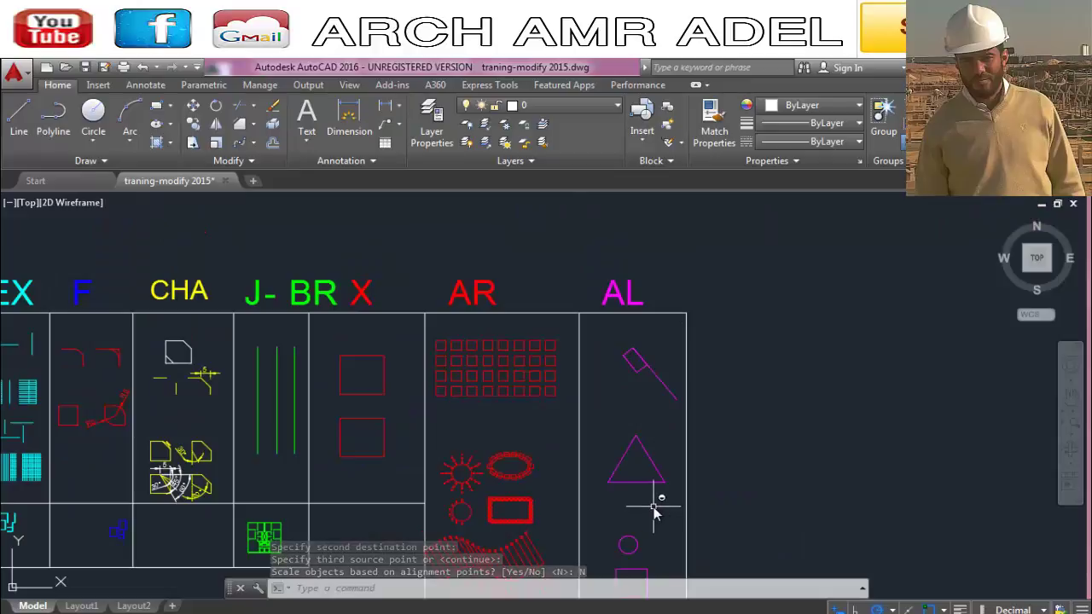
Bring the triangle and circle into view and select the circle for ALIGN.
{"action": "middle_click_drag", "start_coordinate": [653, 510], "coordinate": [604, 390]}
{"action": "scroll", "coordinate": [588, 371], "scroll_direction": "up", "scroll_amount": 2}
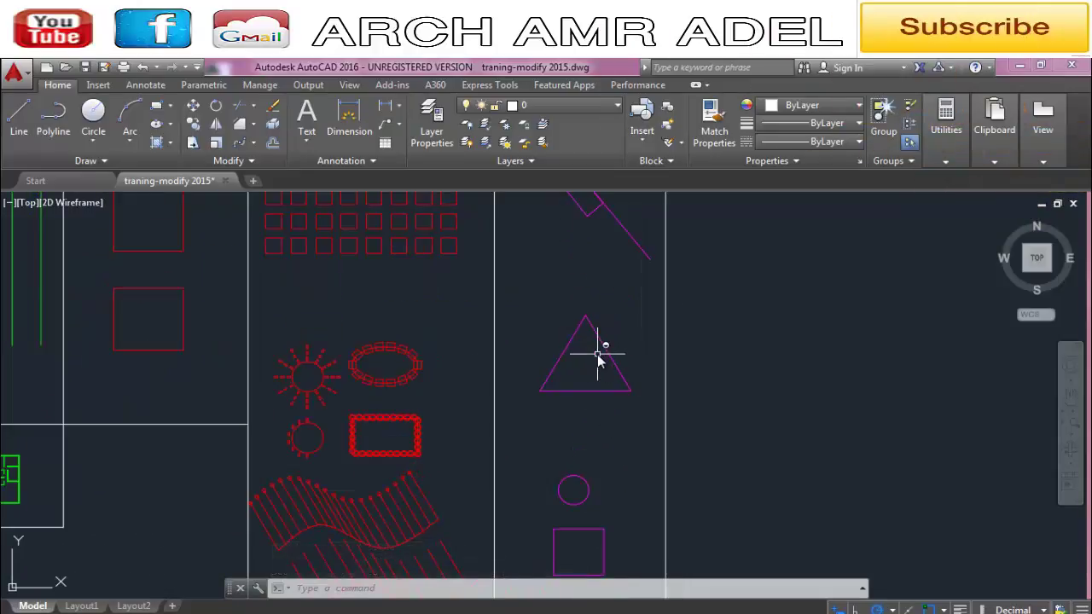
{"action": "scroll", "coordinate": [582, 497], "scroll_direction": "up", "scroll_amount": 2}
{"action": "scroll", "coordinate": [587, 465], "scroll_direction": "down", "scroll_amount": 2}
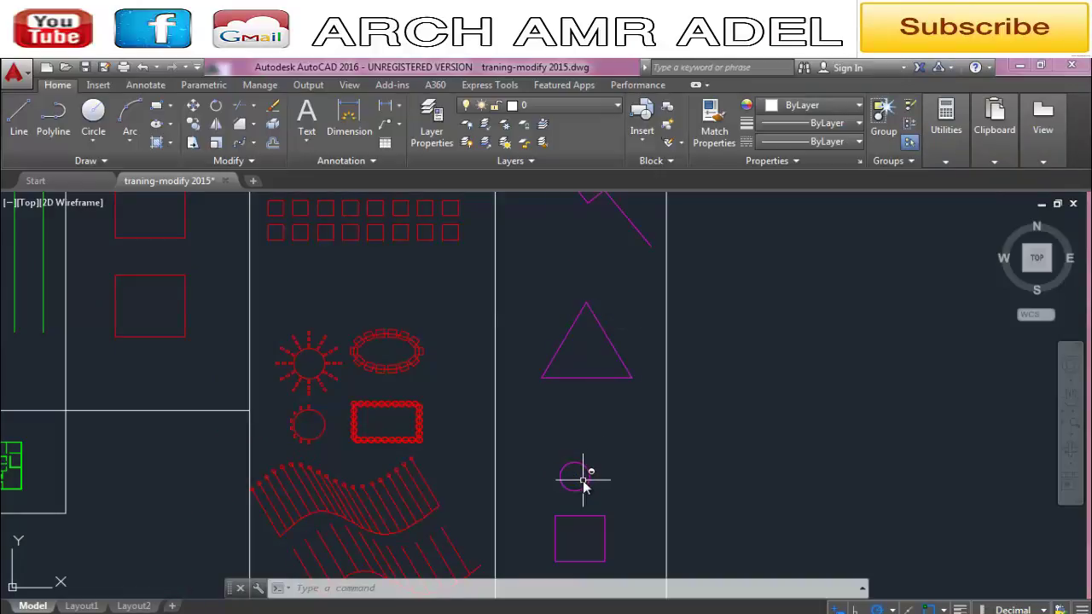
{"action": "type", "text": "AL"}
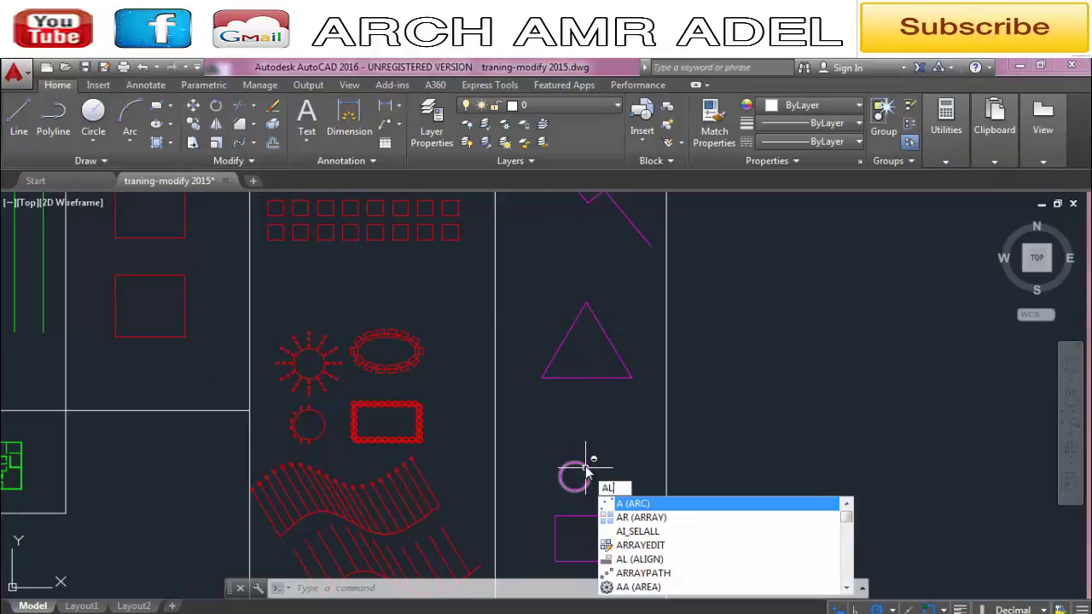
{"action": "key", "text": "Return"}
{"action": "left_click", "coordinate": [599, 443]}
{"action": "left_click", "coordinate": [573, 499]}
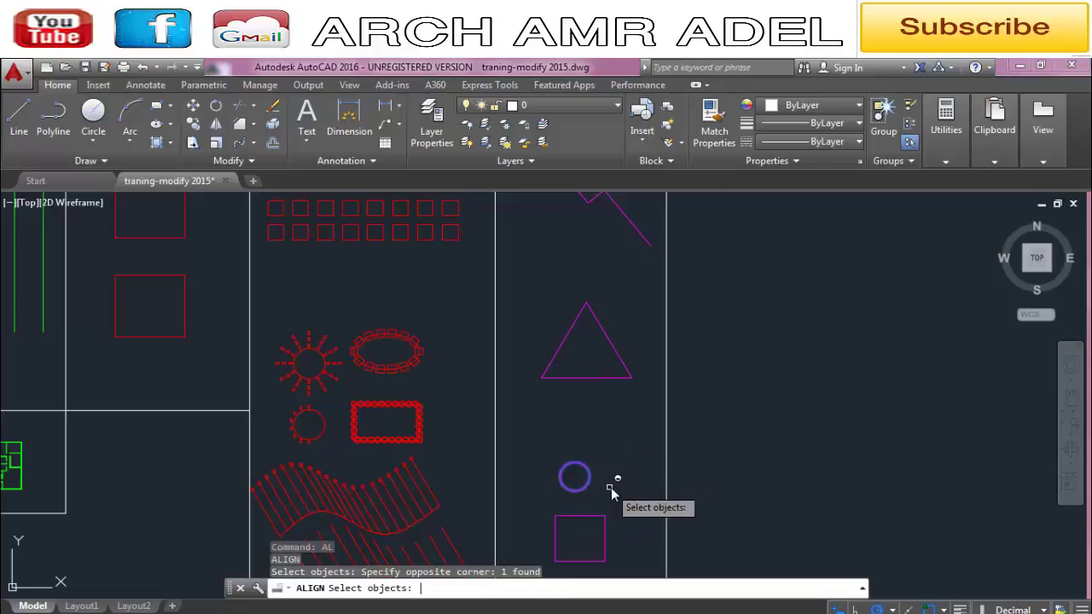
{"action": "key", "text": "Return"}
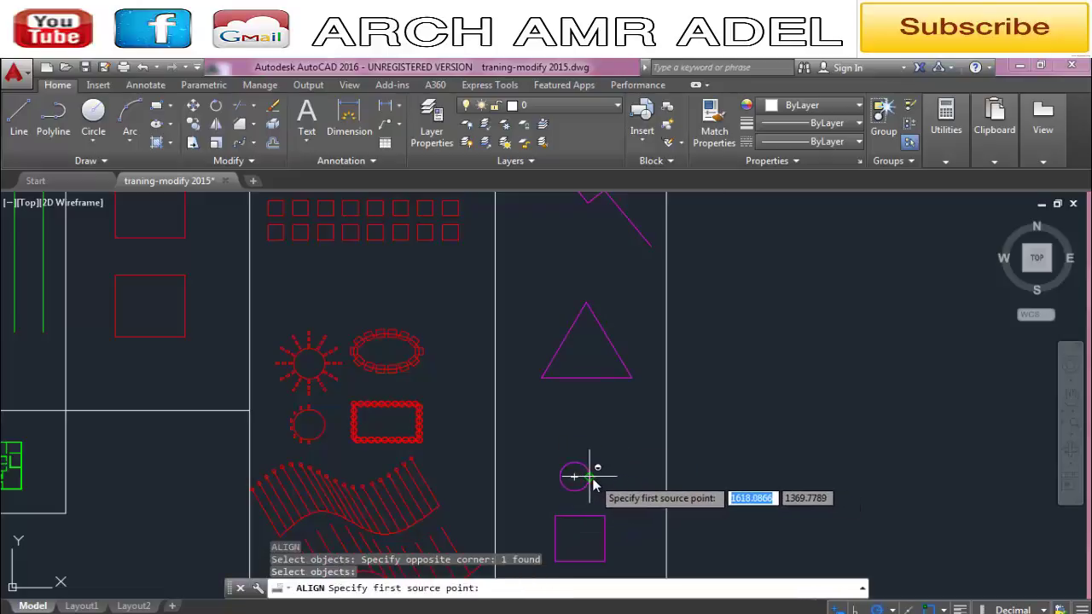
Map opposite points of the circle onto the triangle's base ends, answering Y to scaling.
{"action": "left_click", "coordinate": [590, 477]}
{"action": "left_click", "coordinate": [632, 378]}
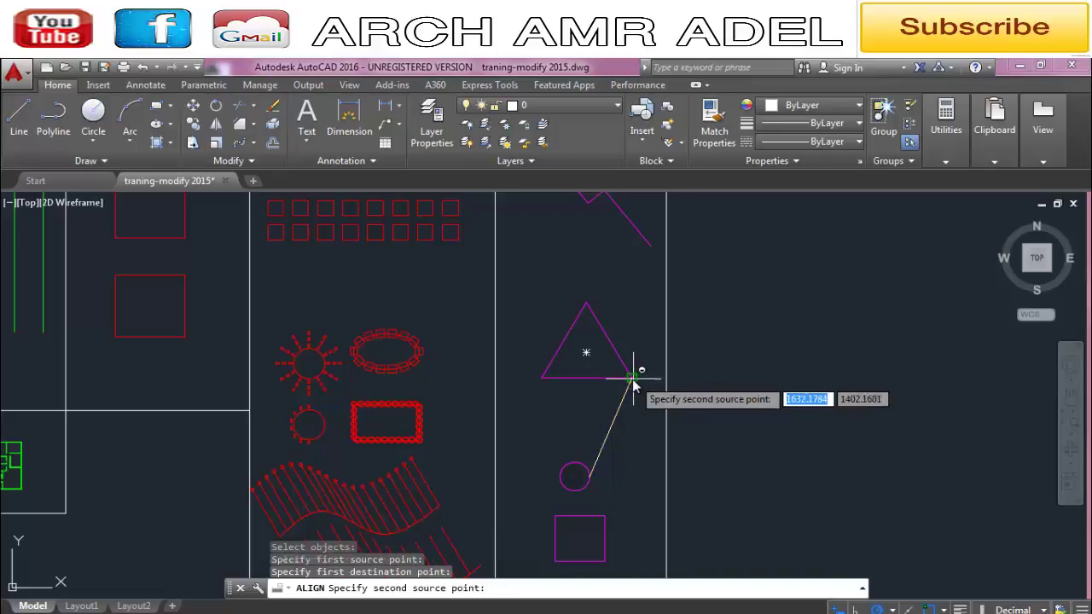
{"action": "left_click", "coordinate": [560, 476]}
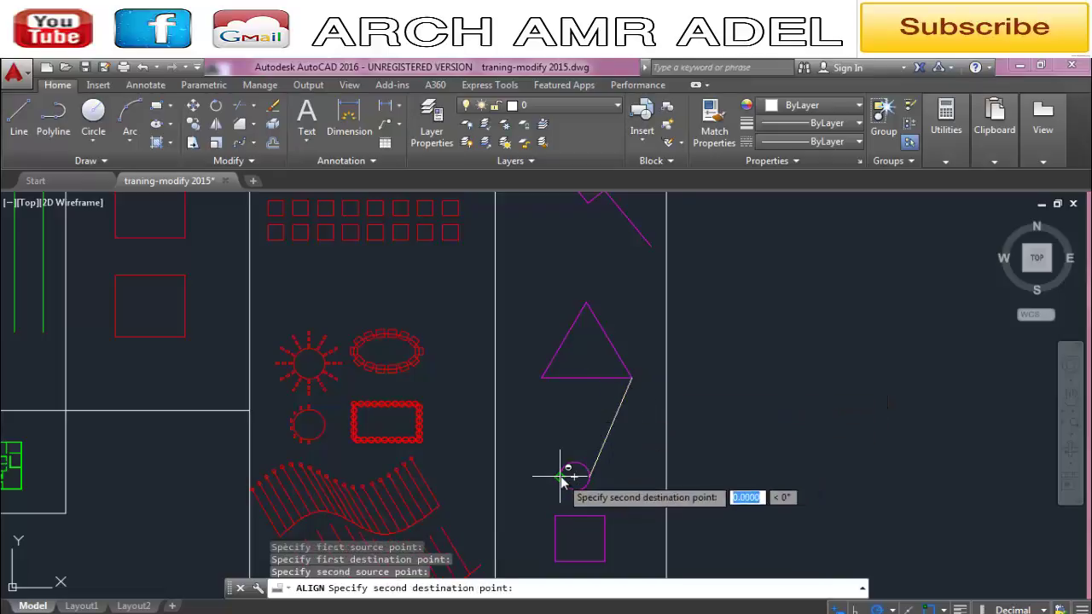
{"action": "left_click", "coordinate": [542, 376]}
{"action": "key", "text": "Return"}
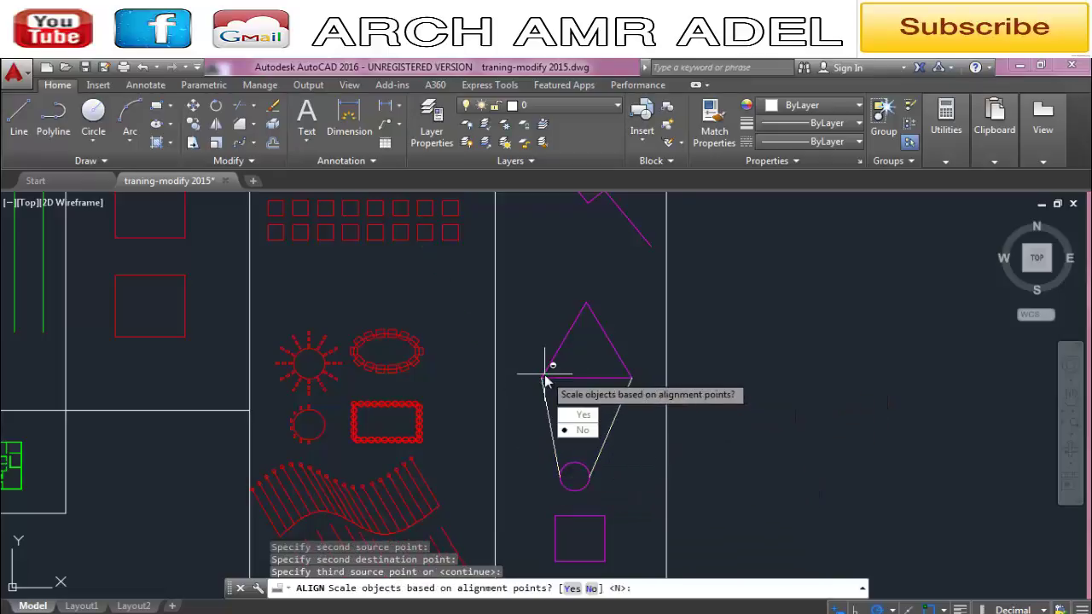
{"action": "type", "text": "y"}
{"action": "key", "text": "Return"}
{"action": "scroll", "coordinate": [641, 360], "scroll_direction": "up", "scroll_amount": 2}
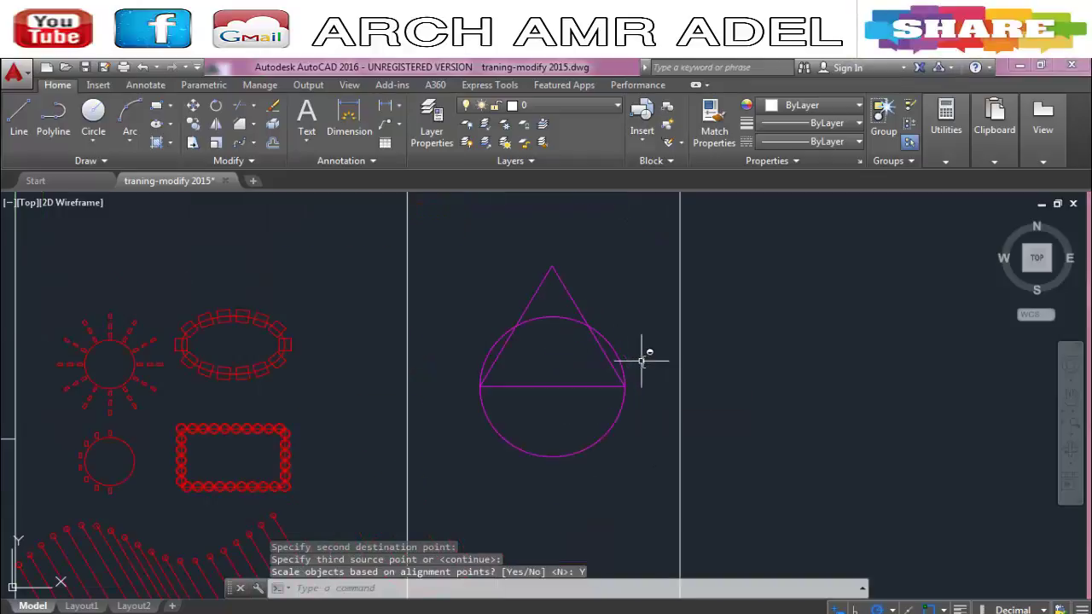
{"action": "scroll", "coordinate": [641, 353], "scroll_direction": "down", "scroll_amount": 2}
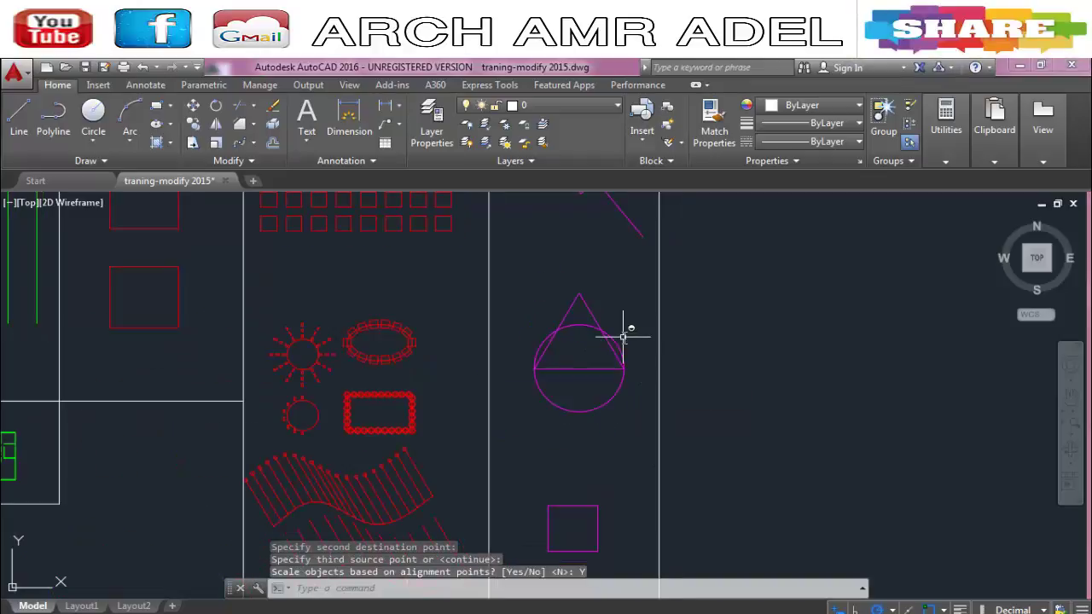
{"action": "scroll", "coordinate": [623, 393], "scroll_direction": "up", "scroll_amount": 2}
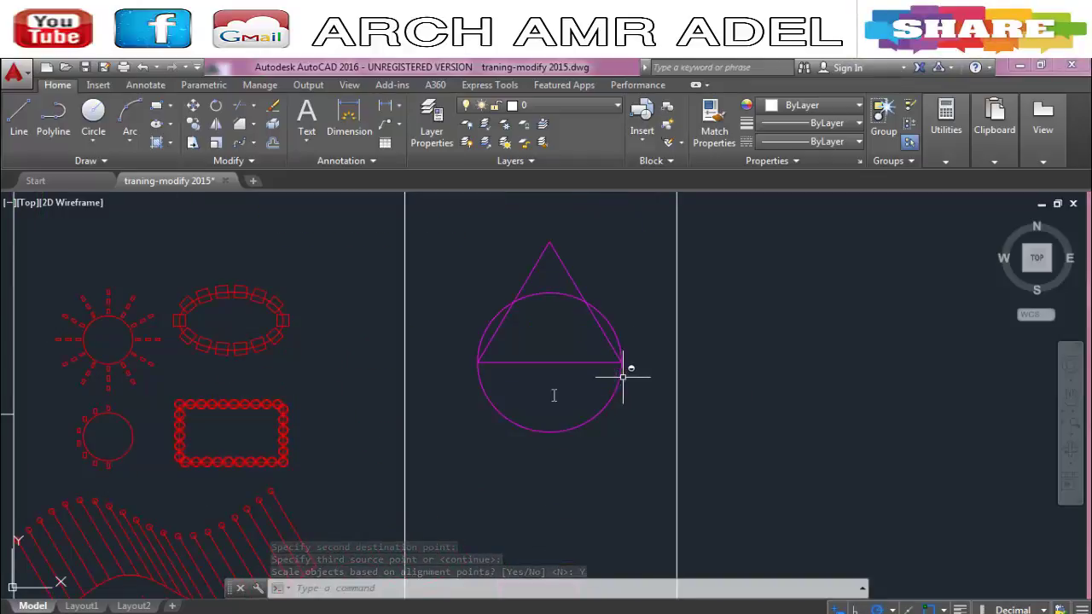
{"action": "scroll", "coordinate": [553, 388], "scroll_direction": "down", "scroll_amount": 2}
{"action": "type", "text": "A"}
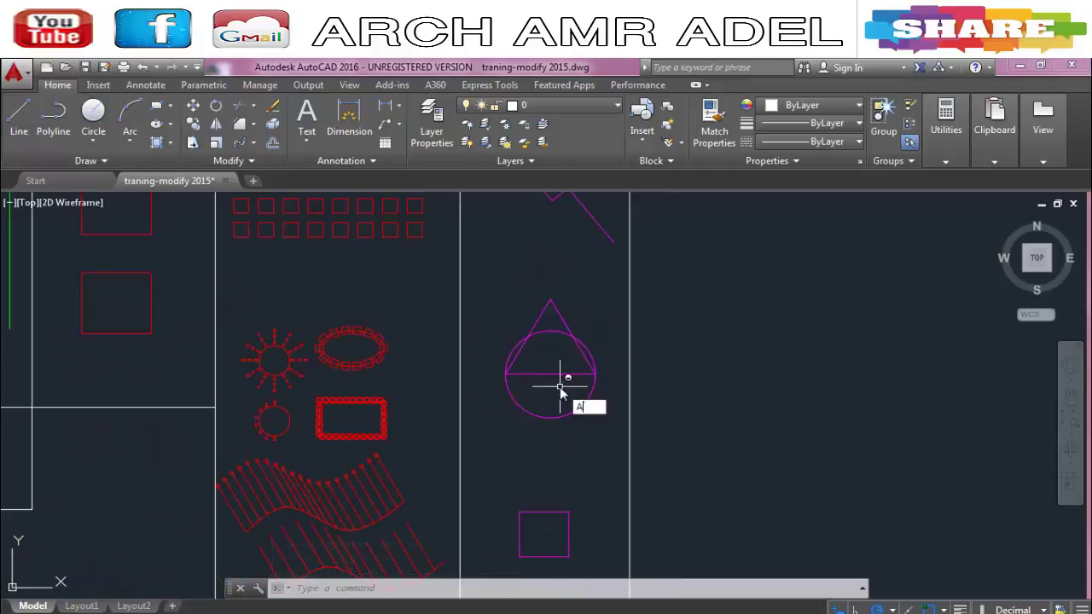
ALIGN the square's top corners to the circle diameter's right and left ends, scaling to fit.
{"action": "type", "text": "L"}
{"action": "key", "text": "Return"}
{"action": "left_click", "coordinate": [580, 470]}
{"action": "left_click", "coordinate": [507, 539]}
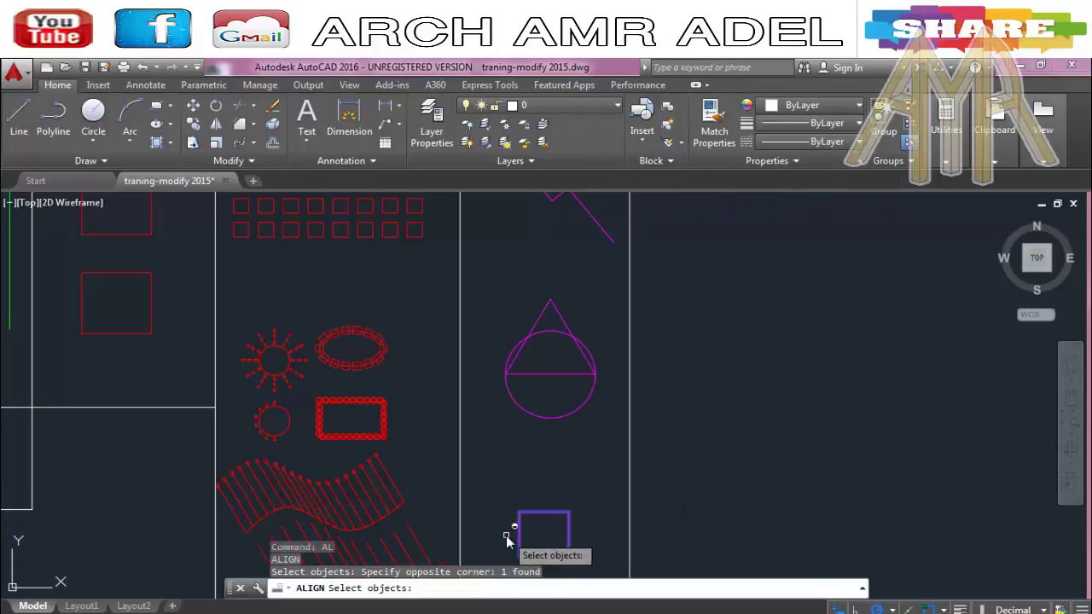
{"action": "key", "text": "Return"}
{"action": "left_click", "coordinate": [569, 512]}
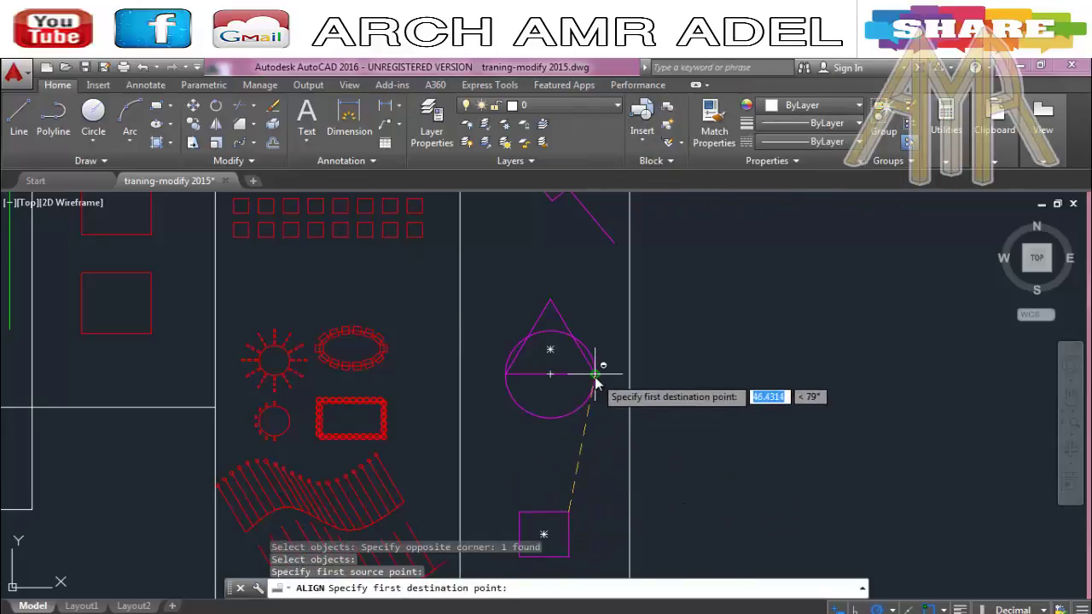
{"action": "left_click", "coordinate": [596, 381]}
{"action": "left_click", "coordinate": [518, 511]}
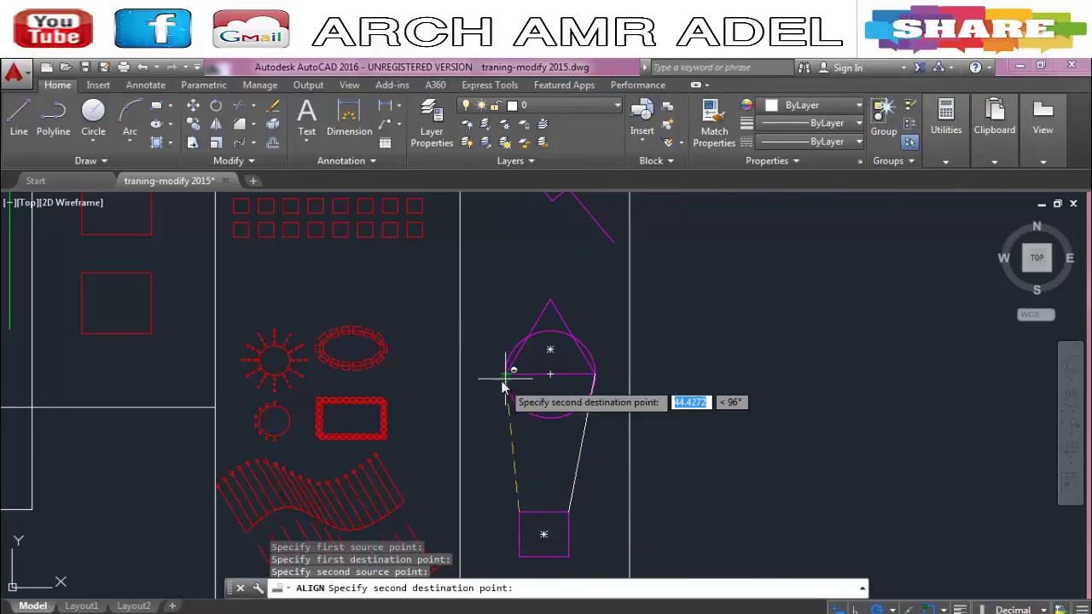
{"action": "left_click", "coordinate": [503, 381]}
{"action": "key", "text": "Return"}
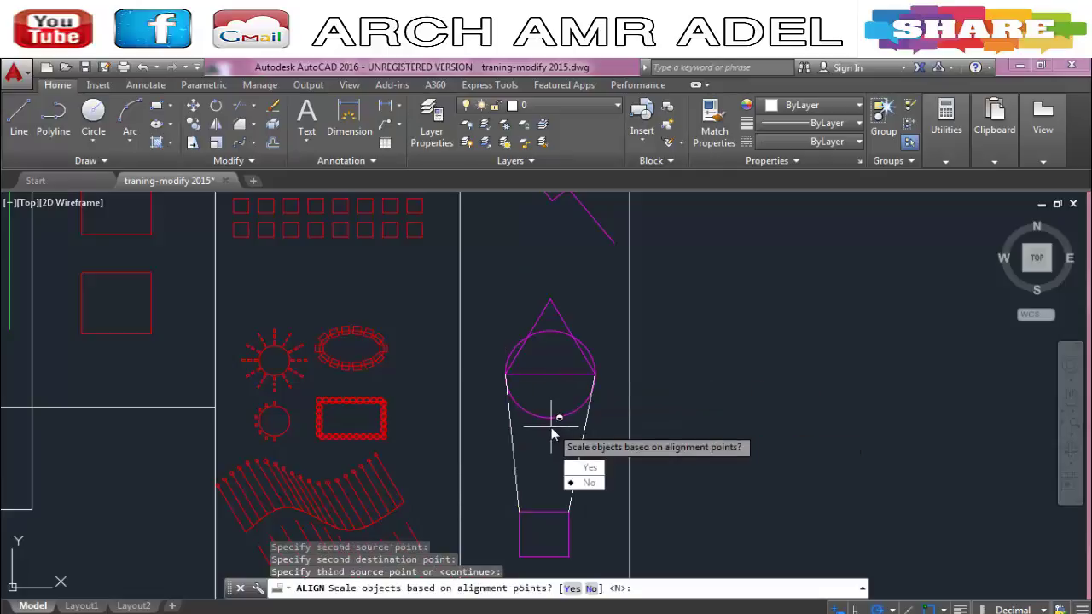
{"action": "left_click", "coordinate": [577, 468]}
{"action": "scroll", "coordinate": [567, 391], "scroll_direction": "up", "scroll_amount": 2}
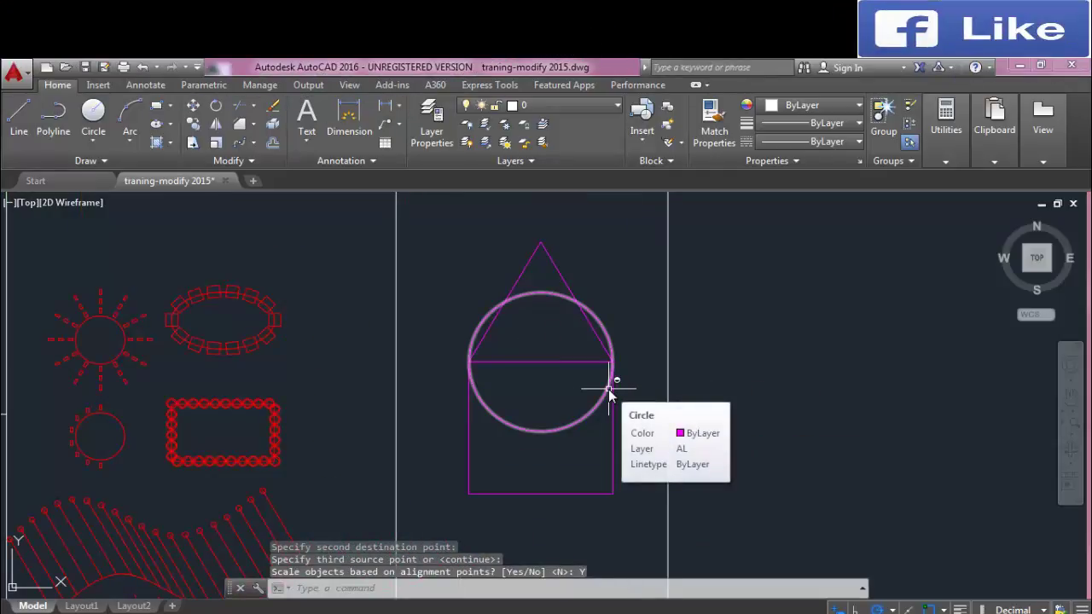
ALIGN the circle's diameter ends to the square's corners, answering yes to scaling.
{"action": "type", "text": "al"}
{"action": "key", "text": "Return"}
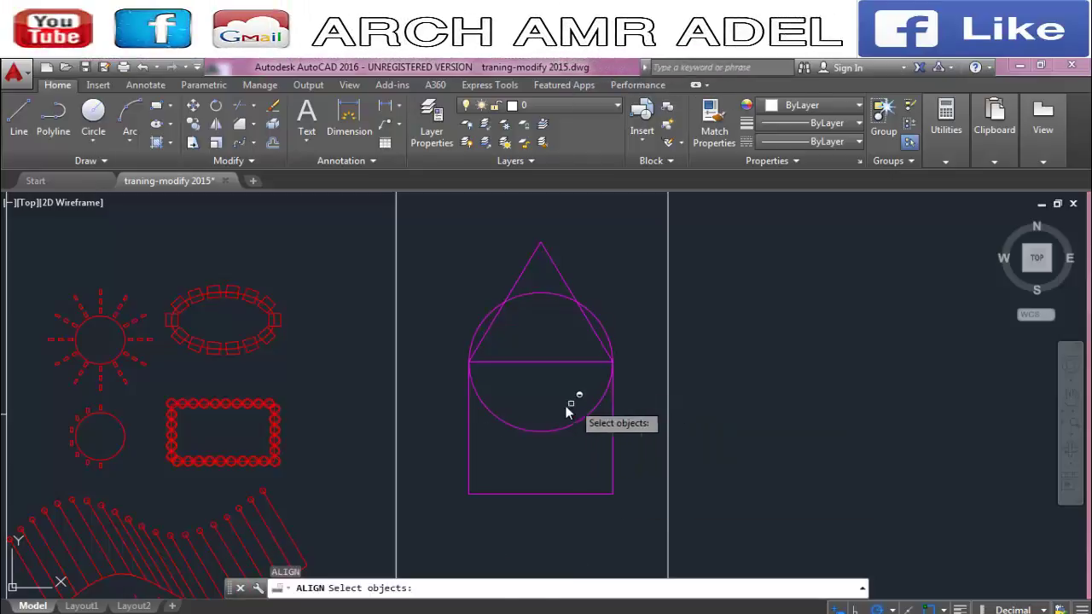
{"action": "left_click", "coordinate": [564, 406]}
{"action": "left_click", "coordinate": [511, 450]}
{"action": "key", "text": "Return"}
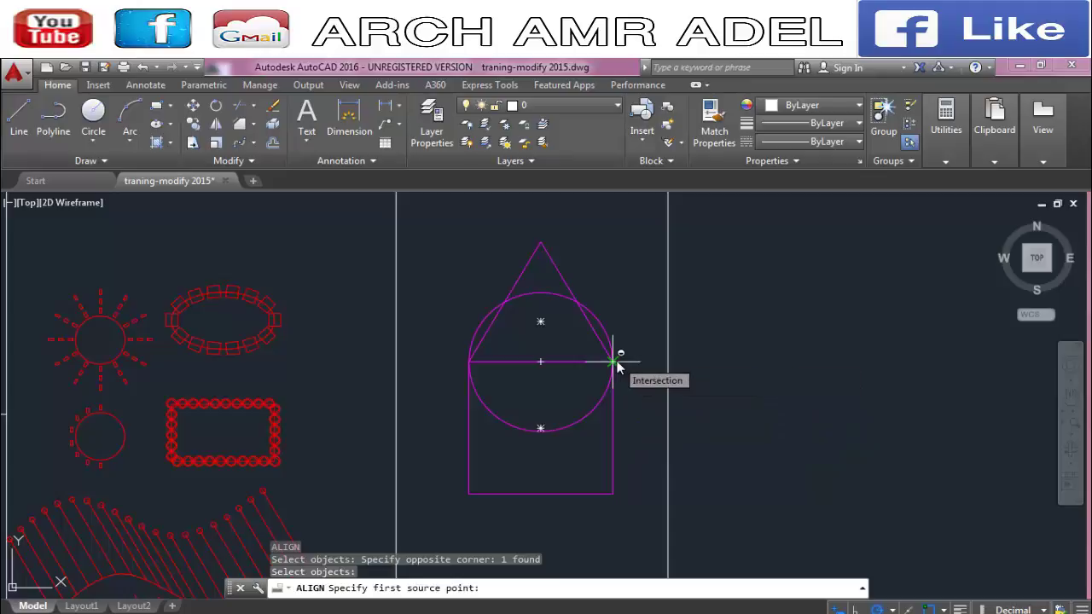
{"action": "left_click", "coordinate": [614, 362]}
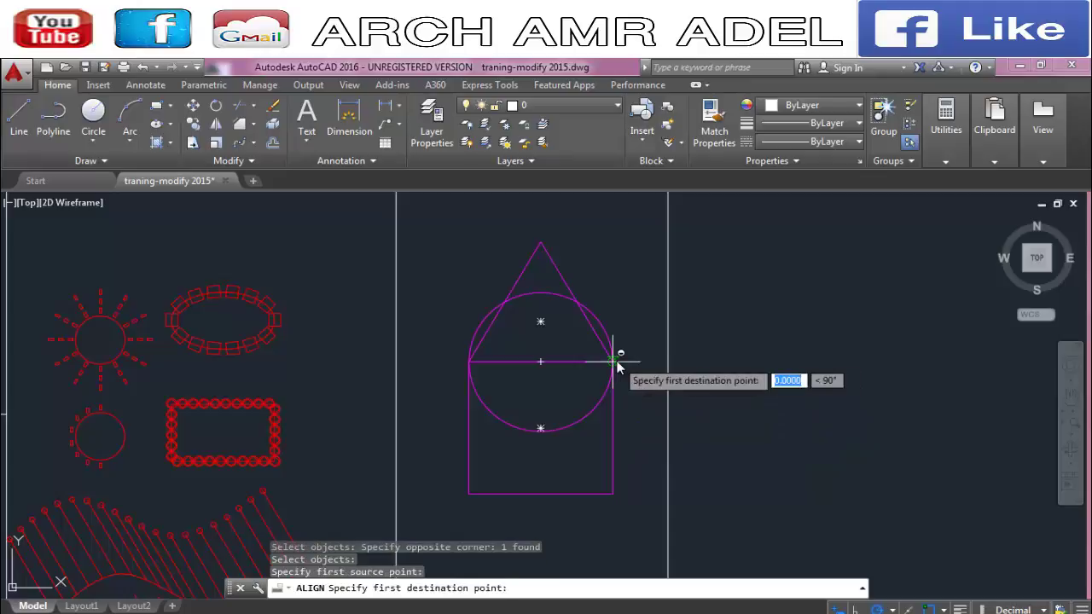
{"action": "left_click", "coordinate": [612, 494]}
{"action": "left_click", "coordinate": [468, 363]}
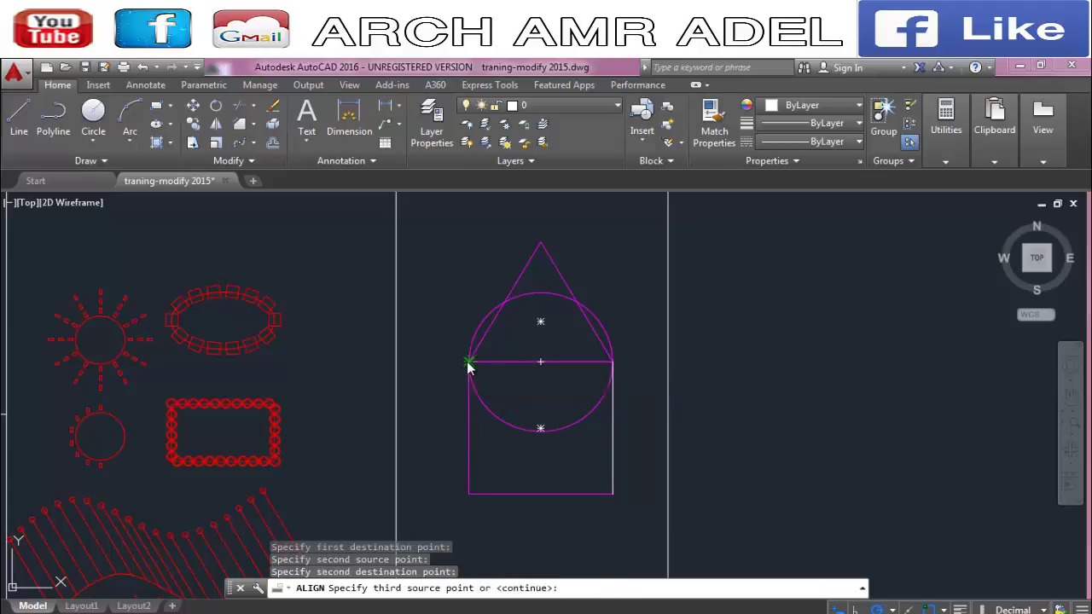
{"action": "key", "text": "Return"}
{"action": "key", "text": "Down"}
{"action": "key", "text": "Return"}
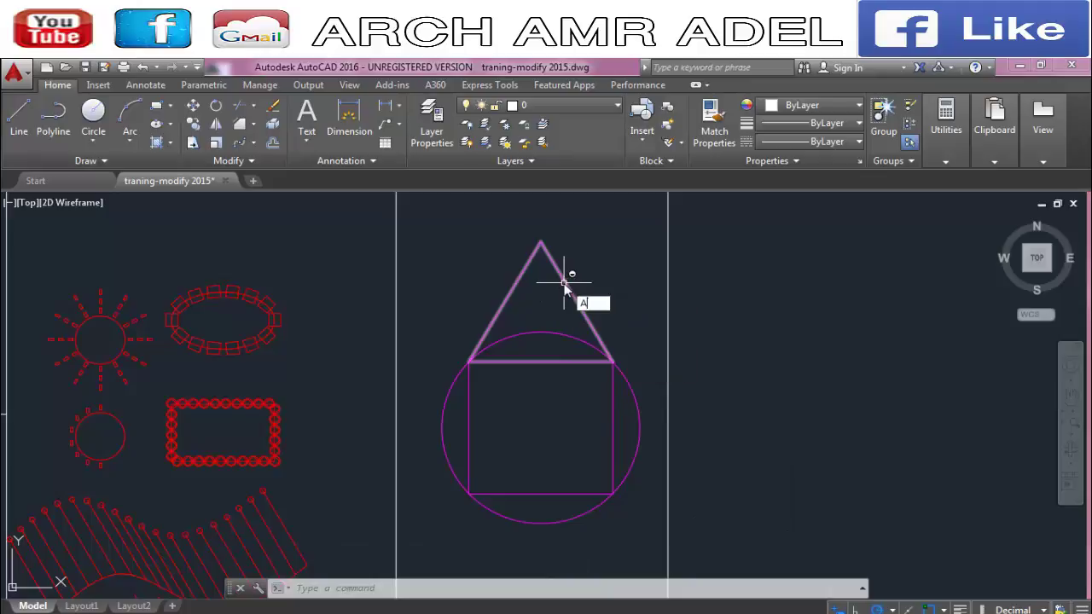
ALIGN the triangle's side midpoints to the circle's right and left edges, answering Y to scaling.
{"action": "type", "text": "al"}
{"action": "key", "text": "Return"}
{"action": "left_click", "coordinate": [571, 270]}
{"action": "left_click", "coordinate": [529, 315]}
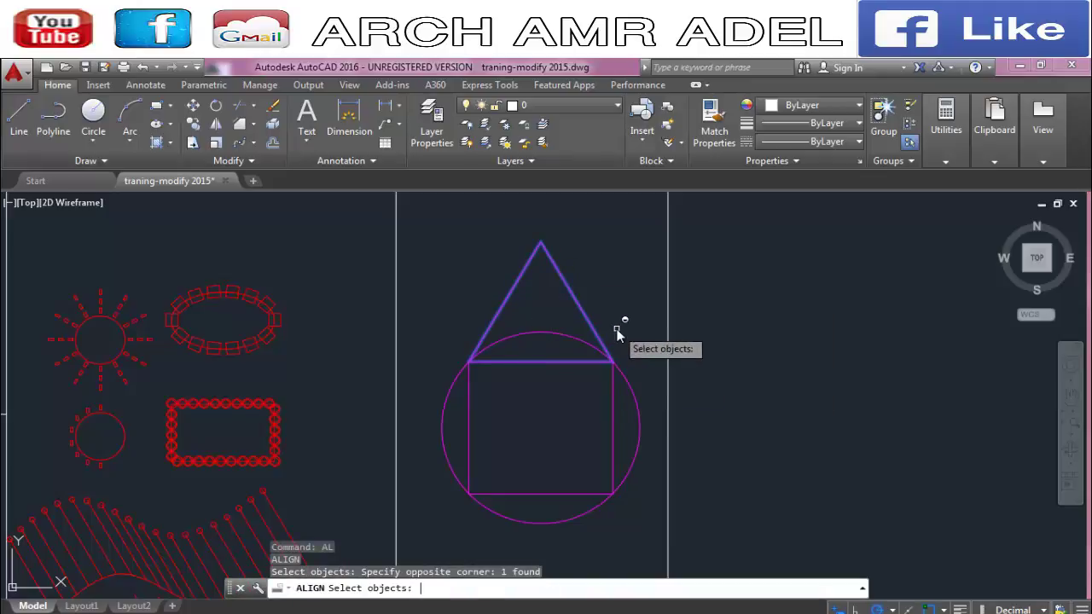
{"action": "key", "text": "Return"}
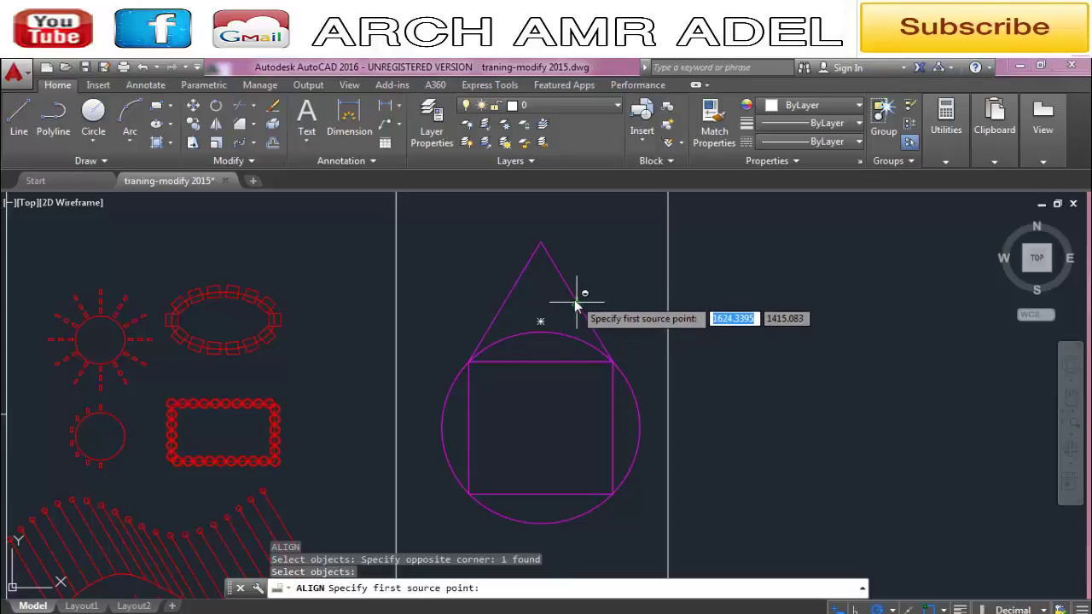
{"action": "left_click", "coordinate": [576, 302]}
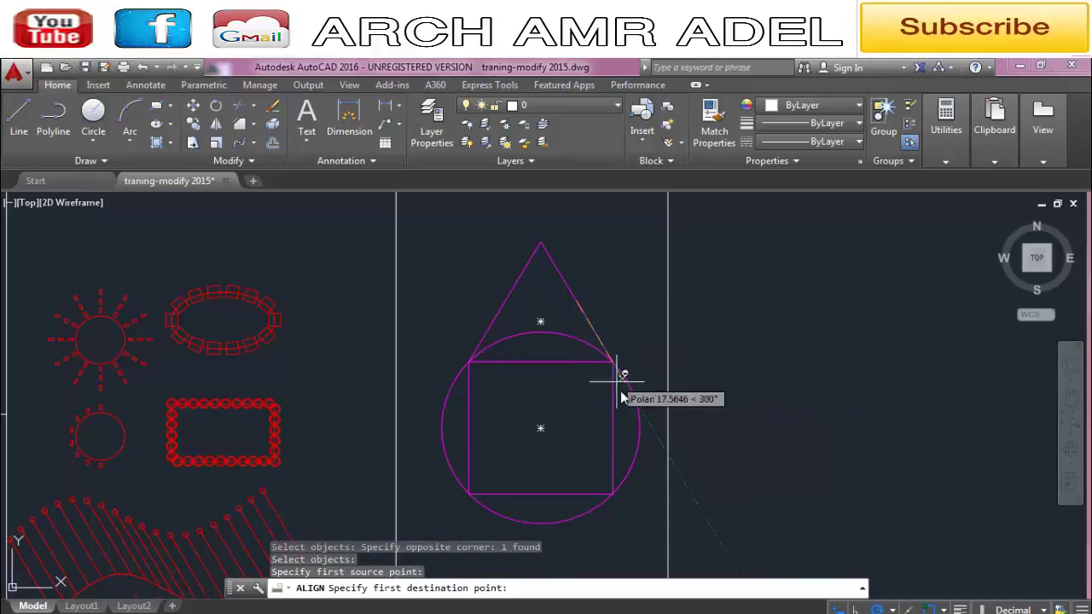
{"action": "left_click", "coordinate": [639, 431]}
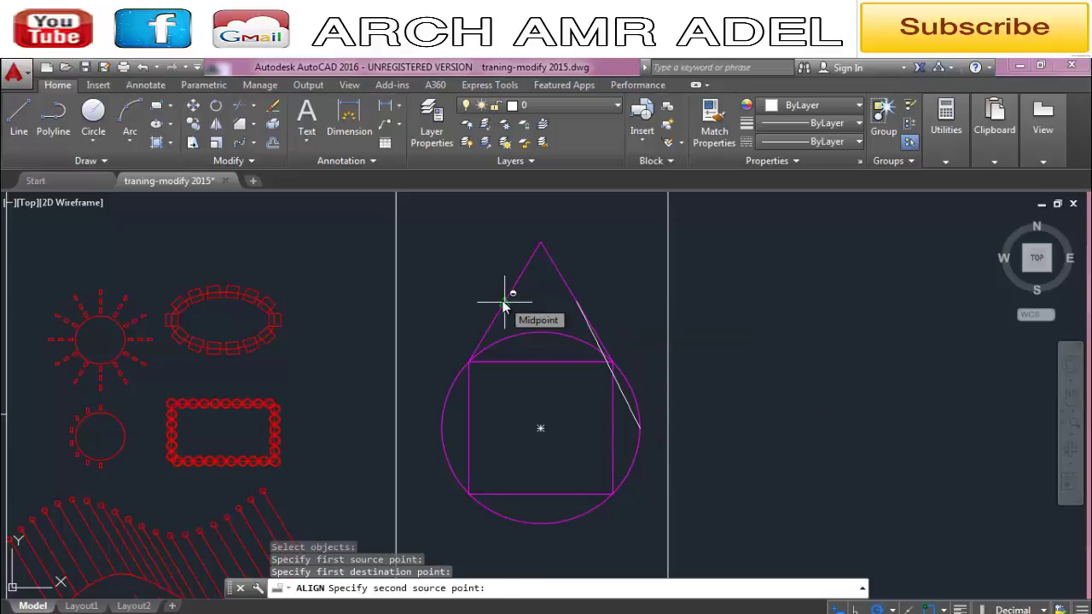
{"action": "left_click", "coordinate": [504, 302]}
{"action": "left_click", "coordinate": [441, 427]}
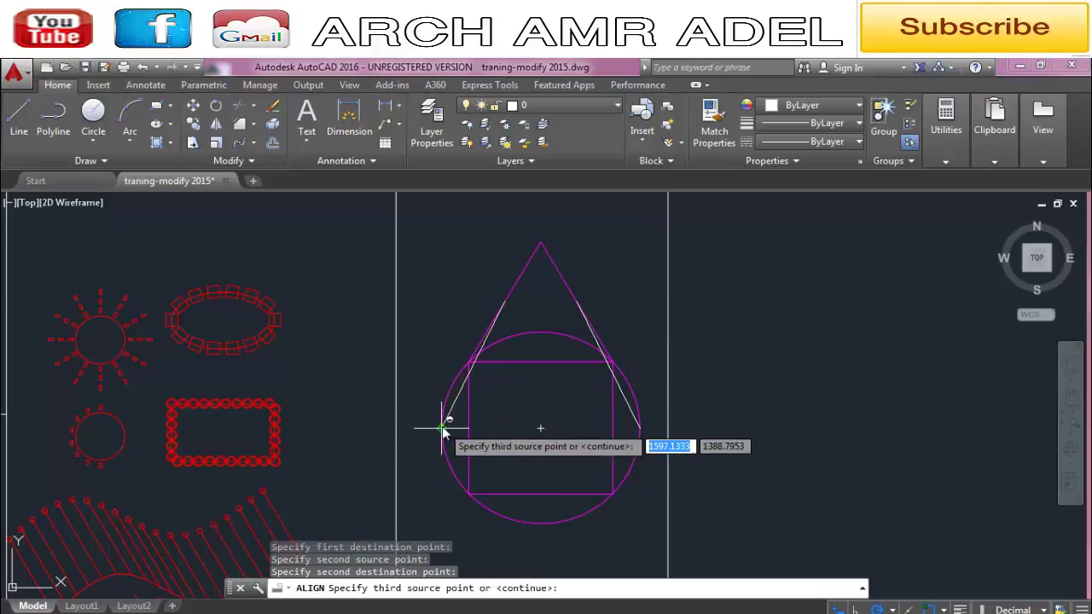
{"action": "key", "text": "Return"}
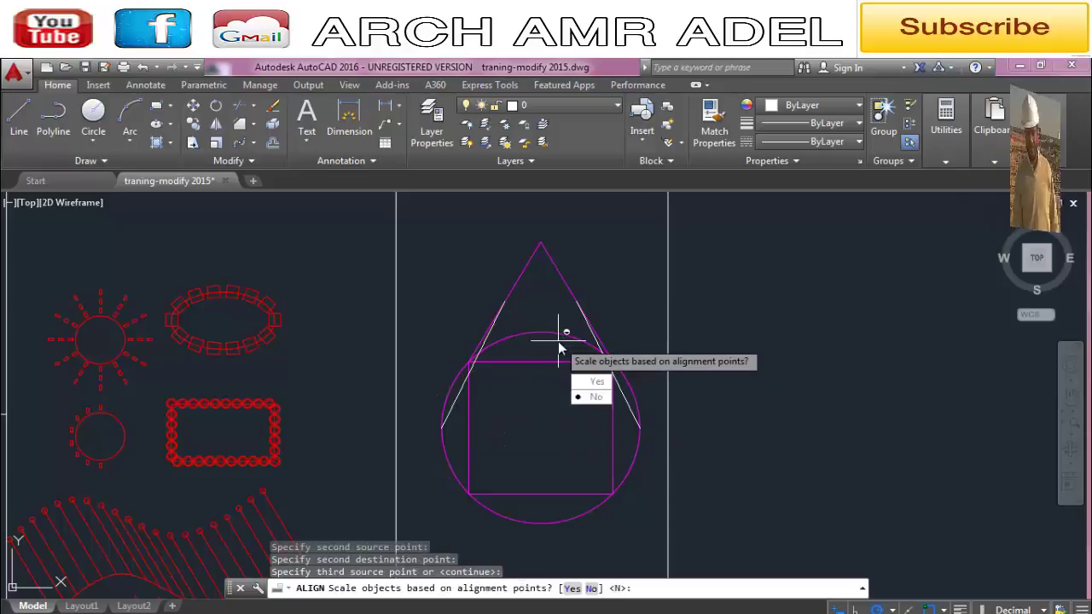
{"action": "type", "text": "Y"}
{"action": "key", "text": "Return"}
{"action": "scroll", "coordinate": [446, 329], "scroll_direction": "down", "scroll_amount": 2}
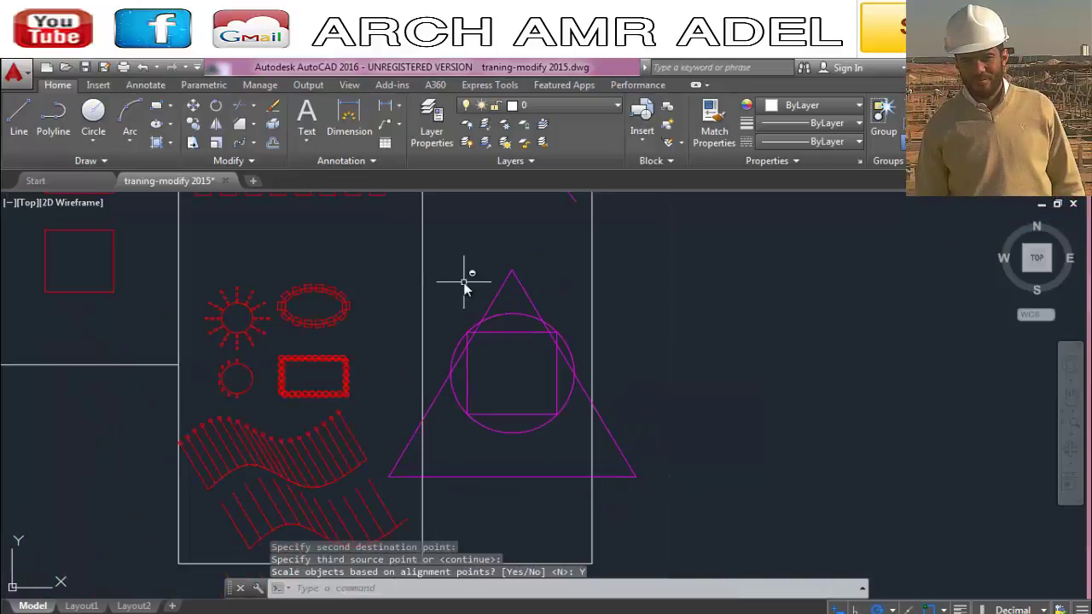
{"action": "scroll", "coordinate": [537, 314], "scroll_direction": "up", "scroll_amount": 2}
{"action": "scroll", "coordinate": [534, 305], "scroll_direction": "down", "scroll_amount": 2}
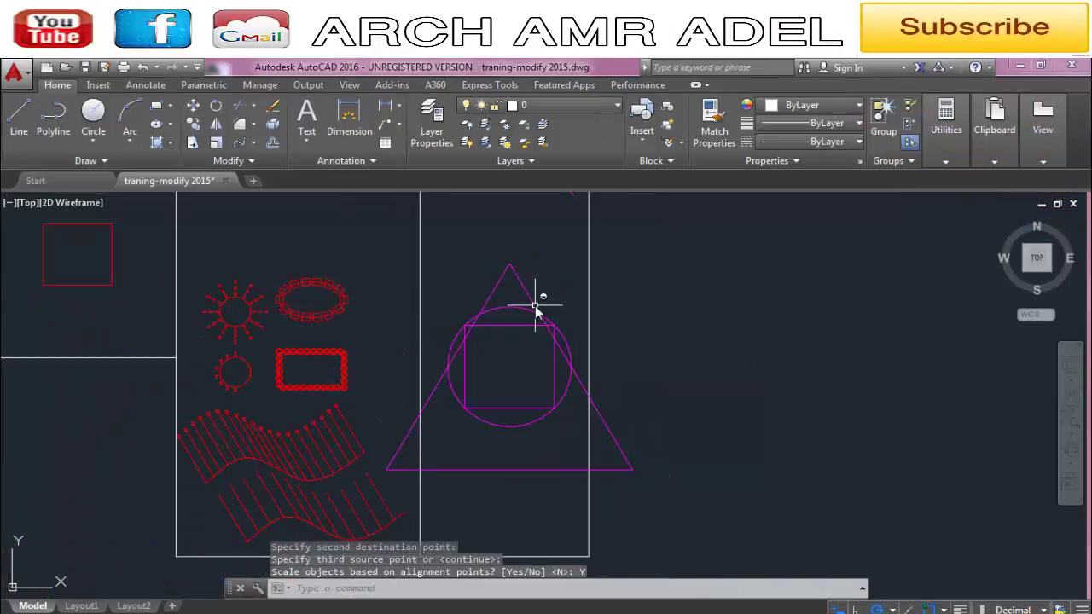
{"action": "scroll", "coordinate": [535, 306], "scroll_direction": "up", "scroll_amount": 2}
{"action": "scroll", "coordinate": [535, 305], "scroll_direction": "down", "scroll_amount": 2}
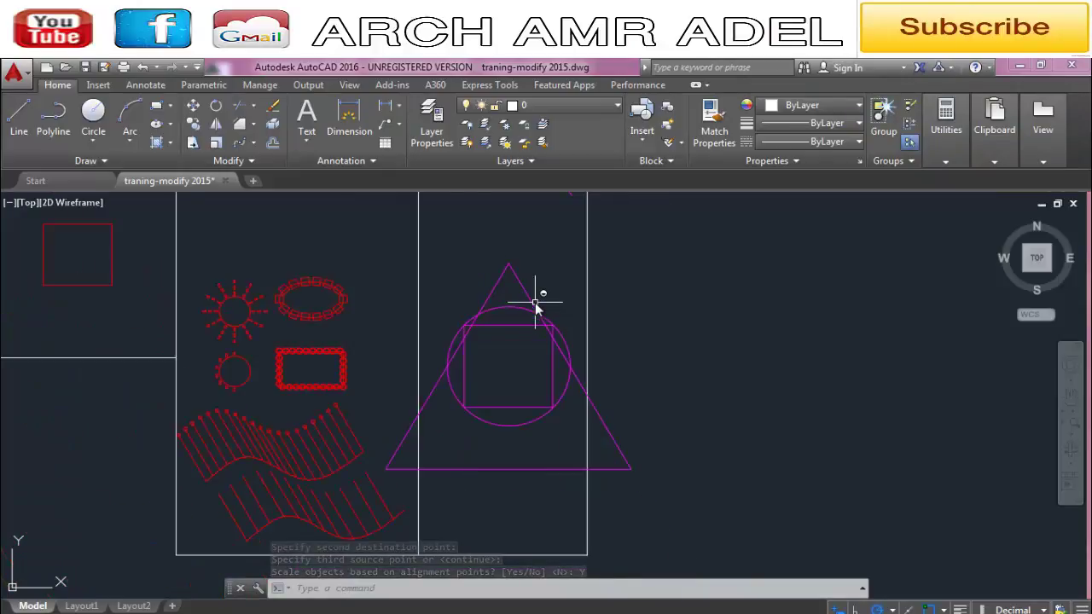